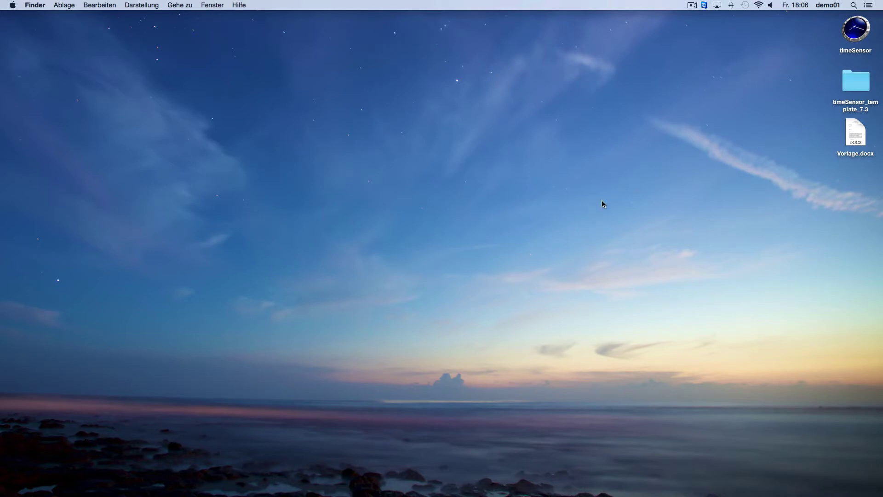
# Step: Open the timeSensor_template_7.3 folder and preview timeSensor AddIn.dotm, timeSensor template.docm and TIMESENSOR.TXT
pyautogui.doubleClick(849, 84)
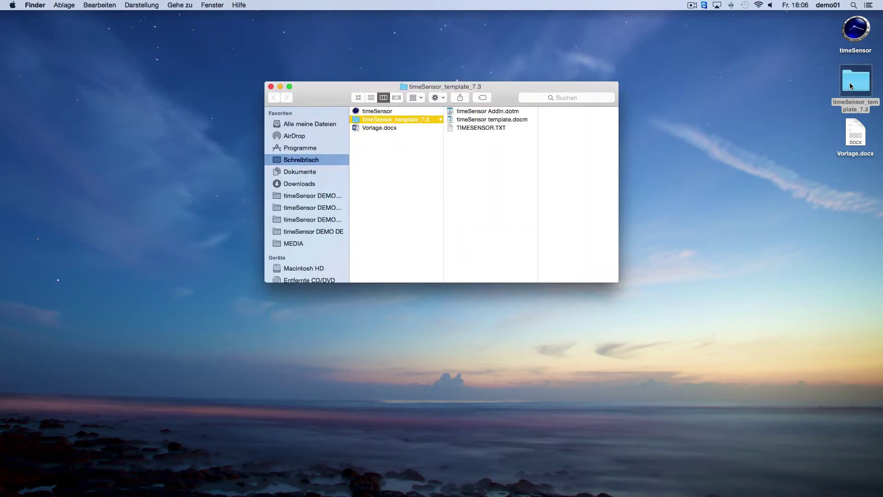
pyautogui.click(509, 112)
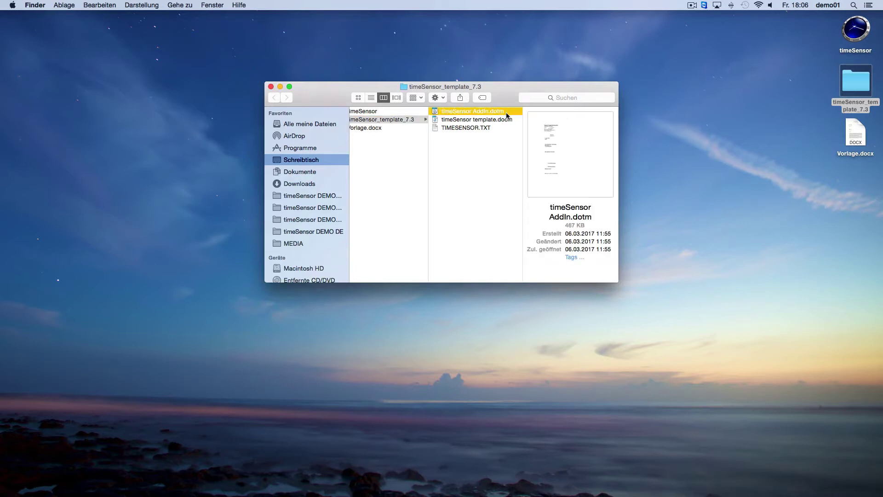
pyautogui.click(505, 120)
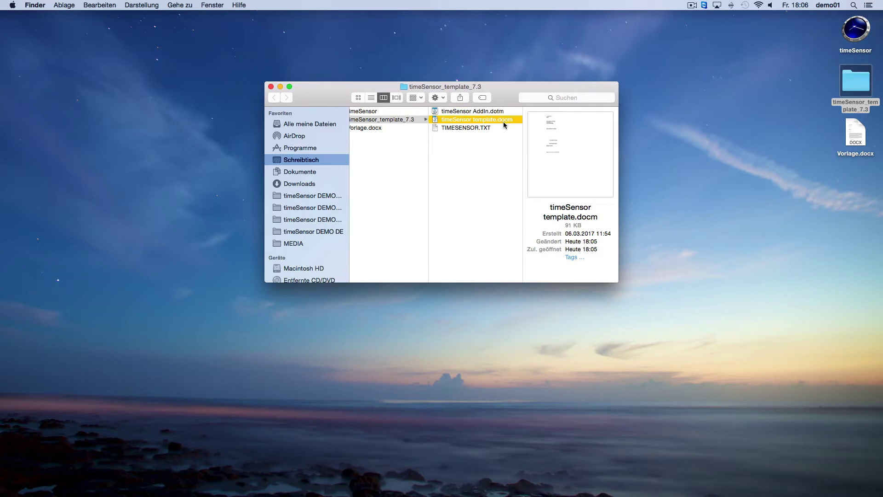
pyautogui.click(503, 127)
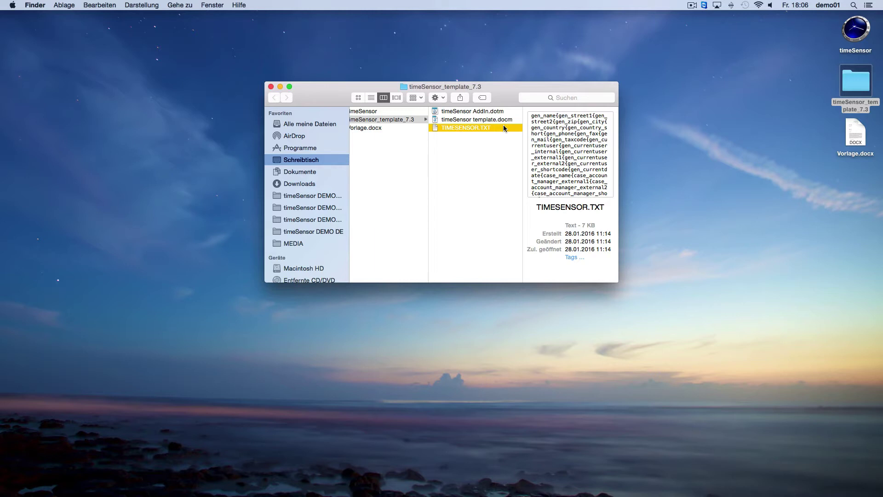
# Step: Open timeSensor template.docm with macros enabled, and view the resulting timeSensor template.docx before closing it
pyautogui.doubleClick(510, 119)
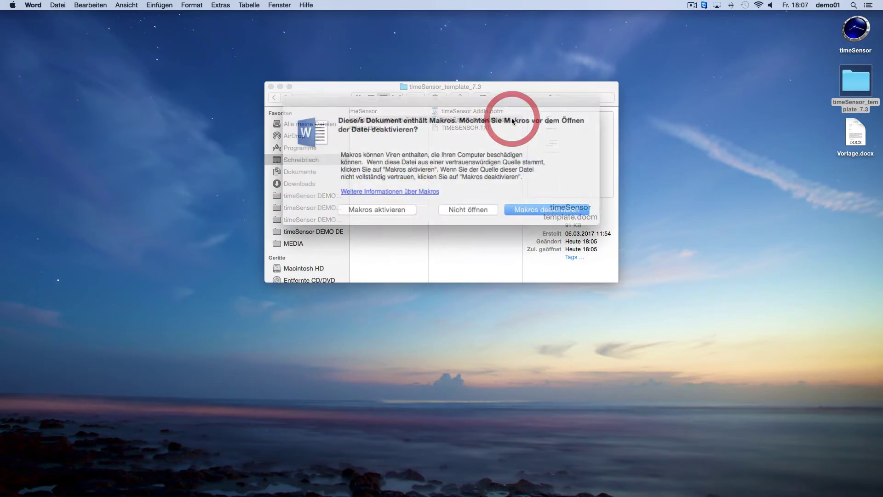
pyautogui.click(401, 203)
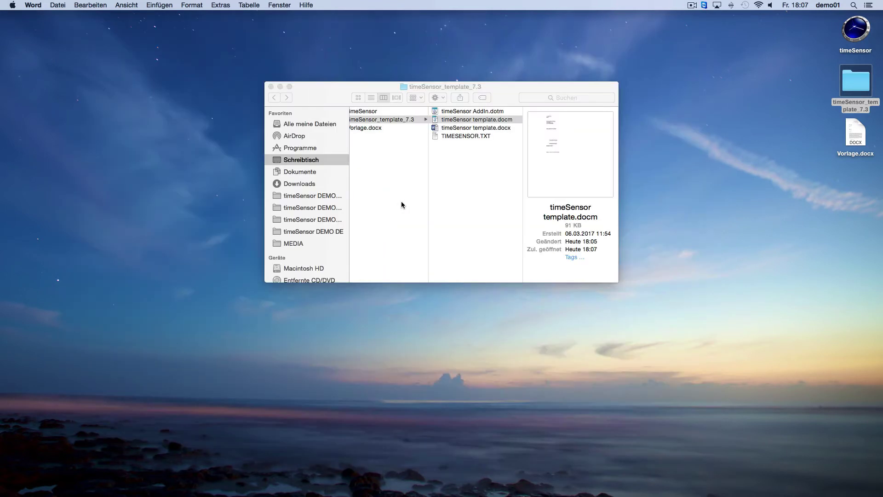
pyautogui.click(515, 128)
pyautogui.doubleClick(516, 128)
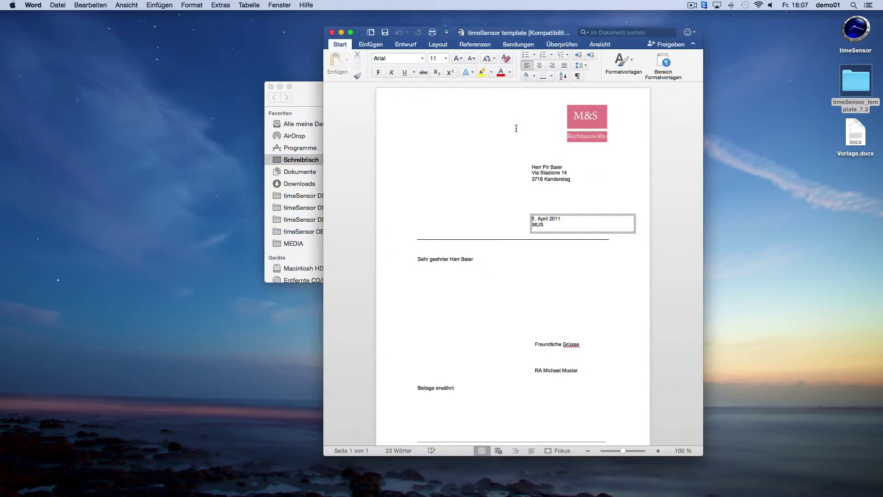
pyautogui.click(331, 32)
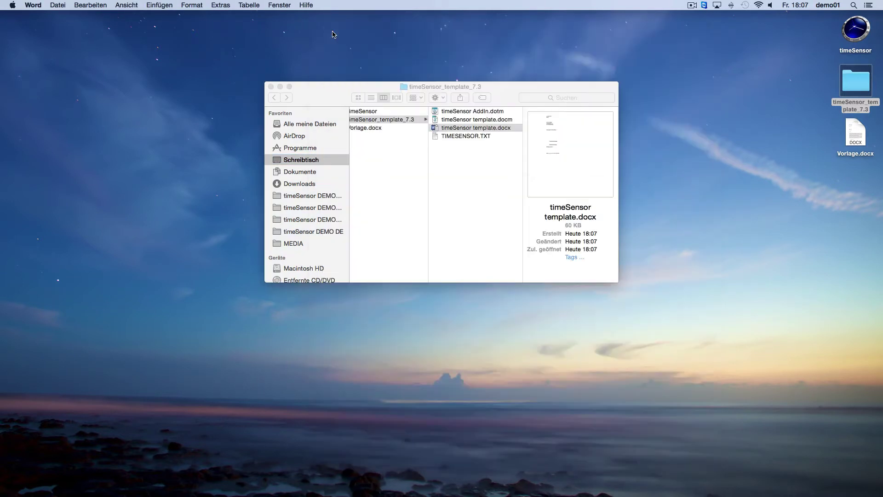
# Step: Reopen timeSensor template.docm with macros enabled and turn on template editing
pyautogui.click(381, 90)
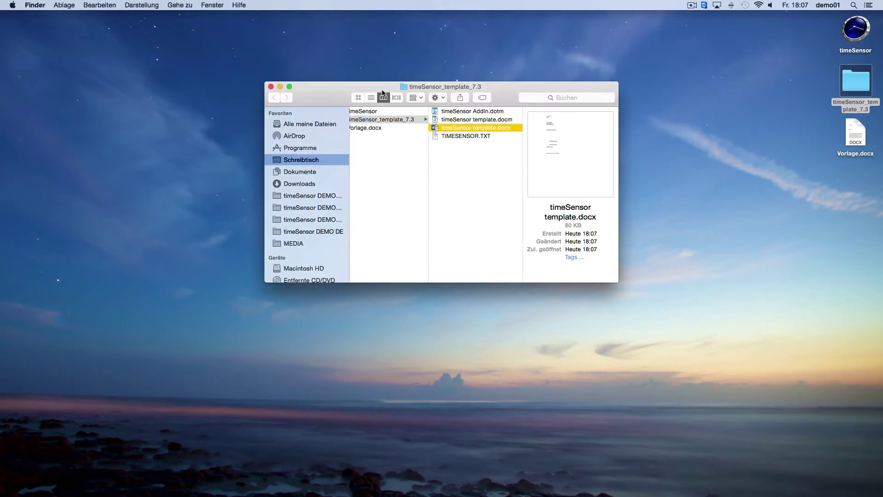
pyautogui.click(511, 120)
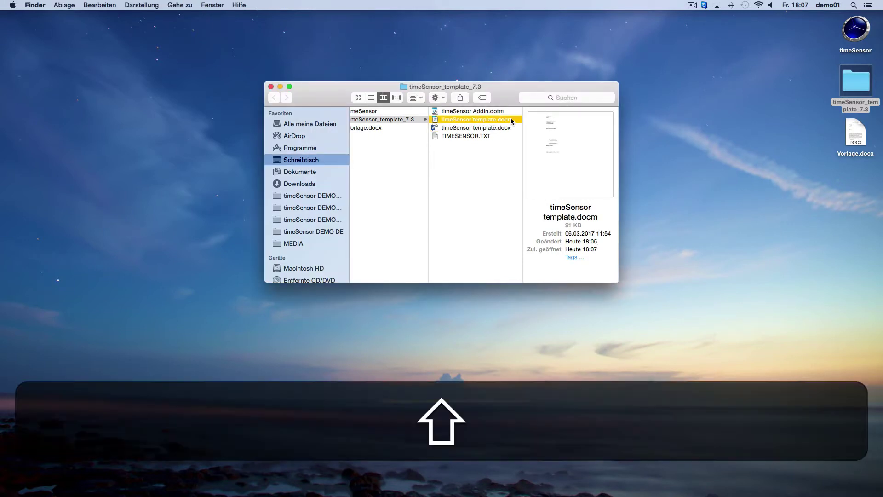
pyautogui.doubleClick(512, 121)
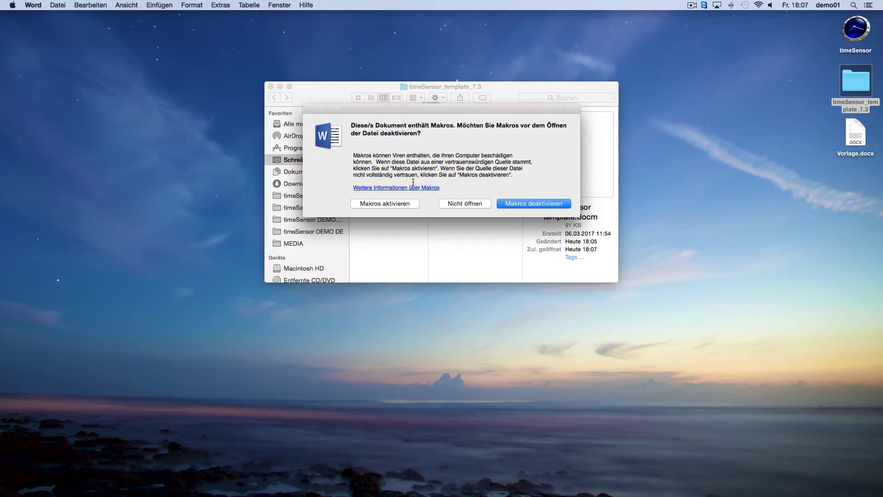
pyautogui.click(410, 203)
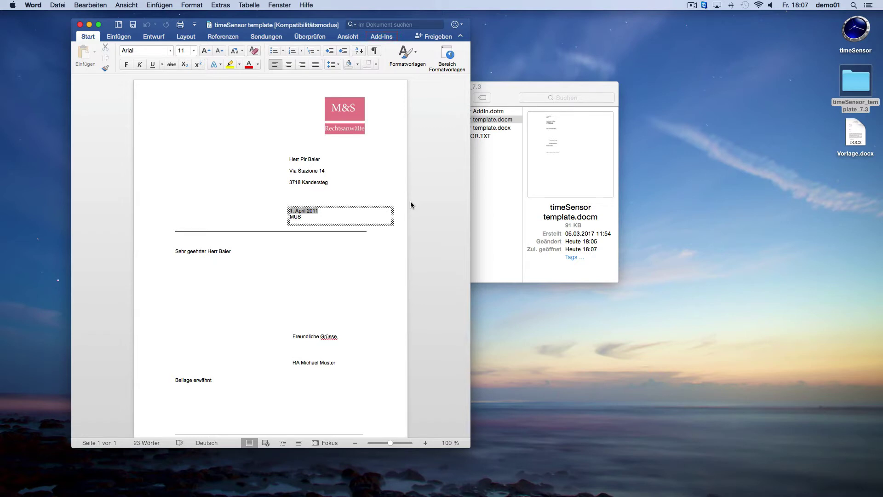
pyautogui.click(388, 40)
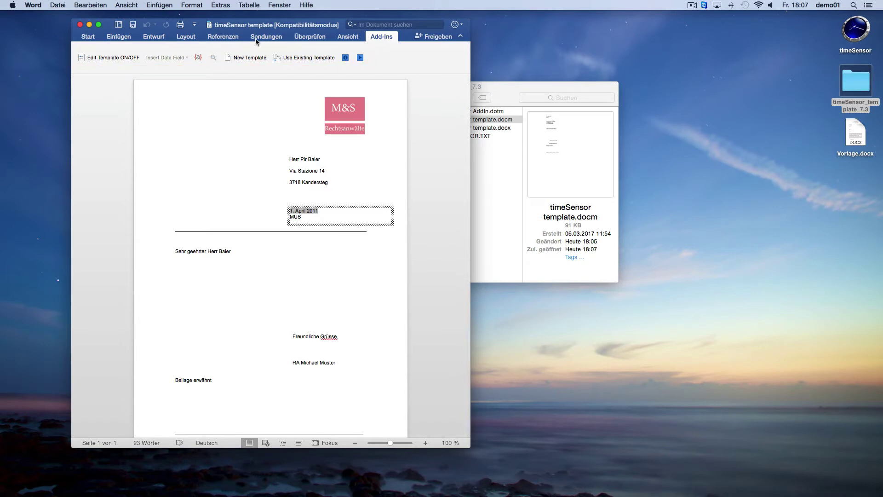
pyautogui.click(117, 58)
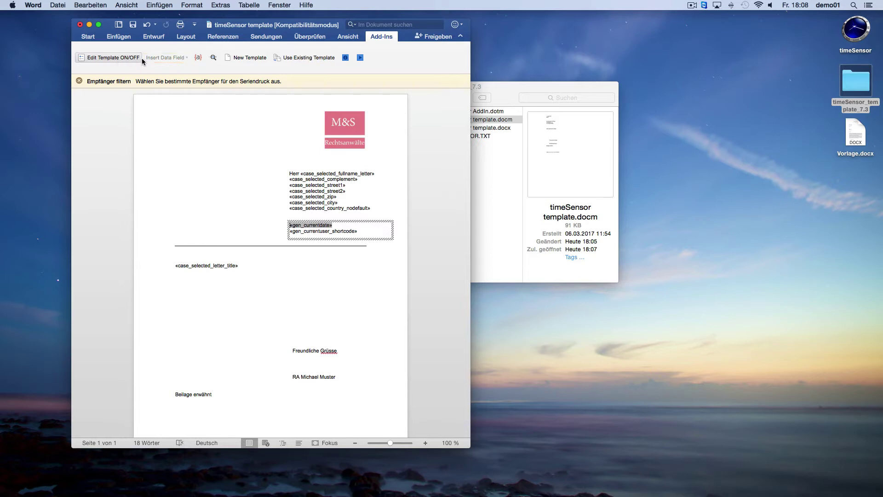
# Step: Insert the case_name merge field on the empty line just above the horizontal rule and preview the letter with merged data
pyautogui.click(262, 37)
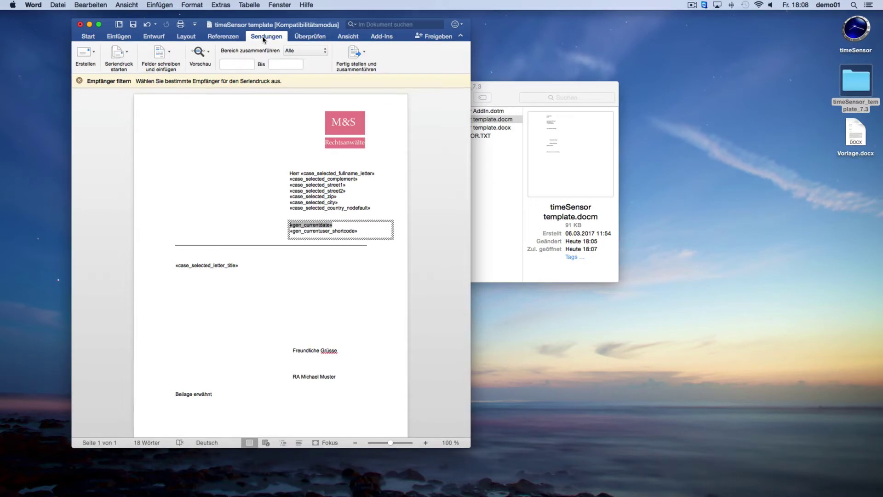
pyautogui.click(160, 56)
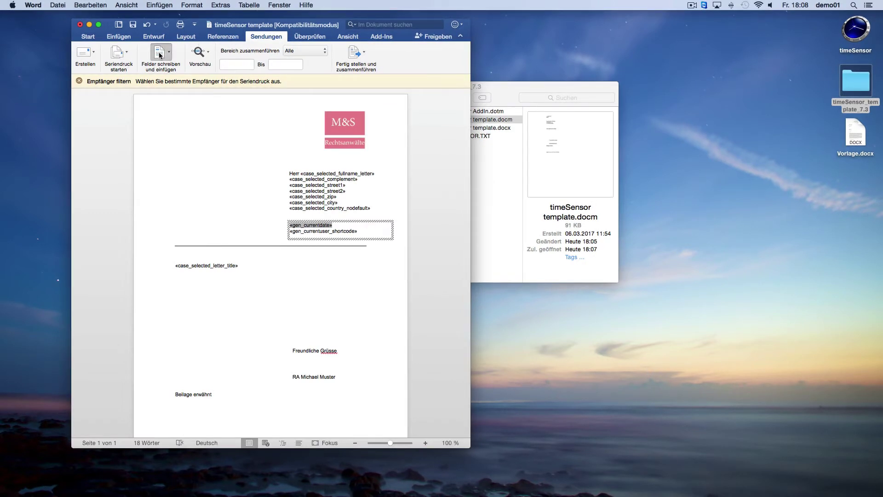
pyautogui.click(141, 85)
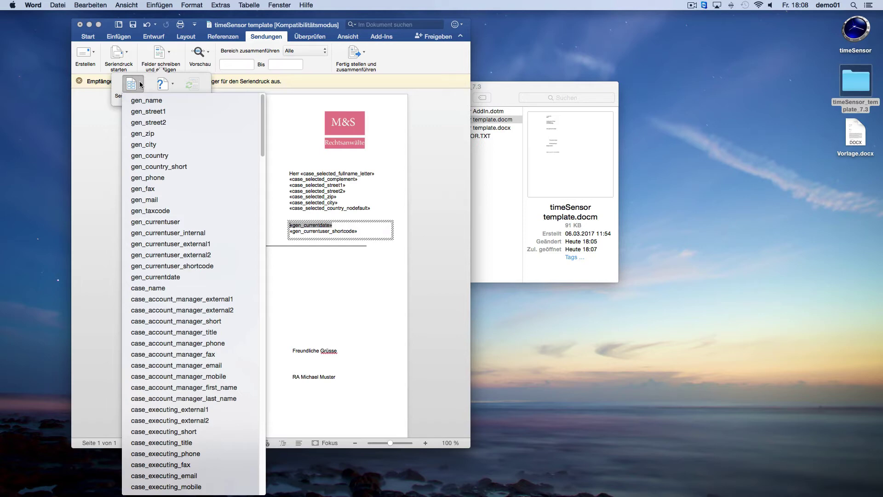
pyautogui.click(112, 121)
pyautogui.click(176, 243)
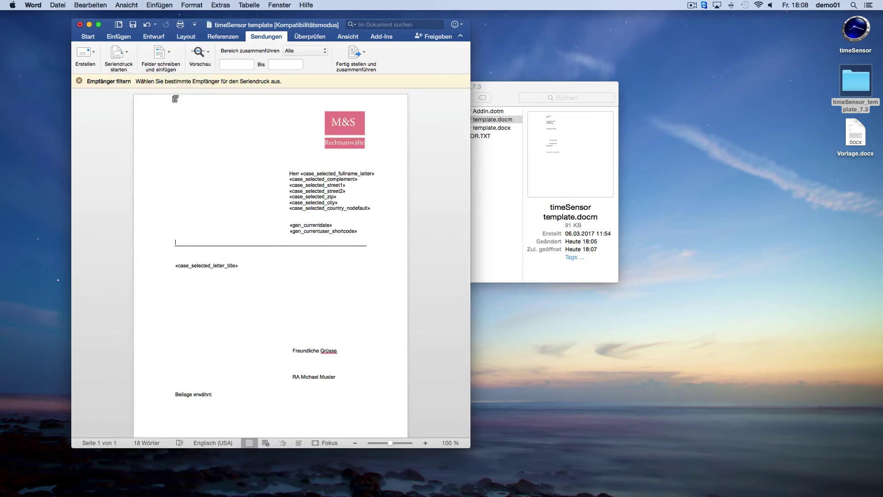
pyautogui.click(159, 54)
pyautogui.click(139, 87)
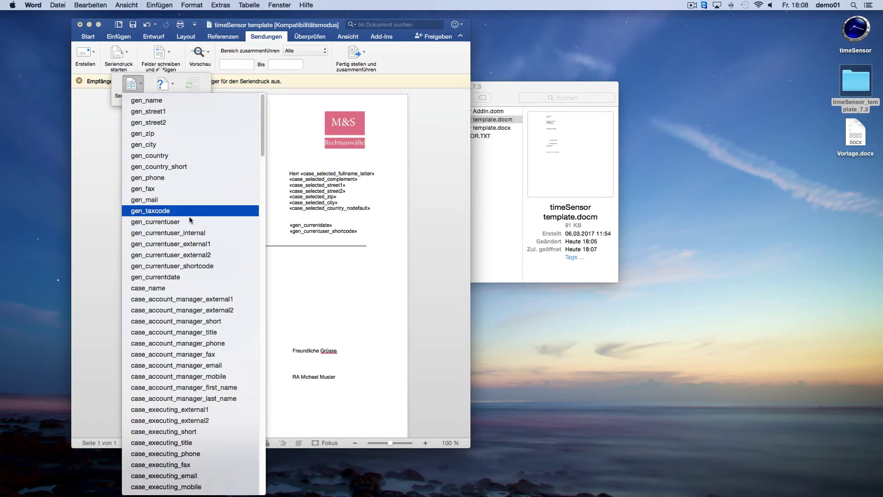
pyautogui.click(186, 285)
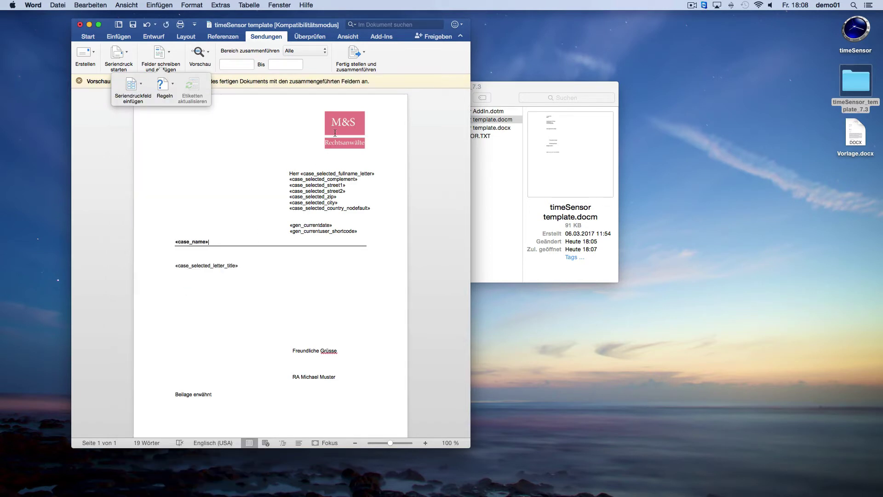
pyautogui.click(377, 38)
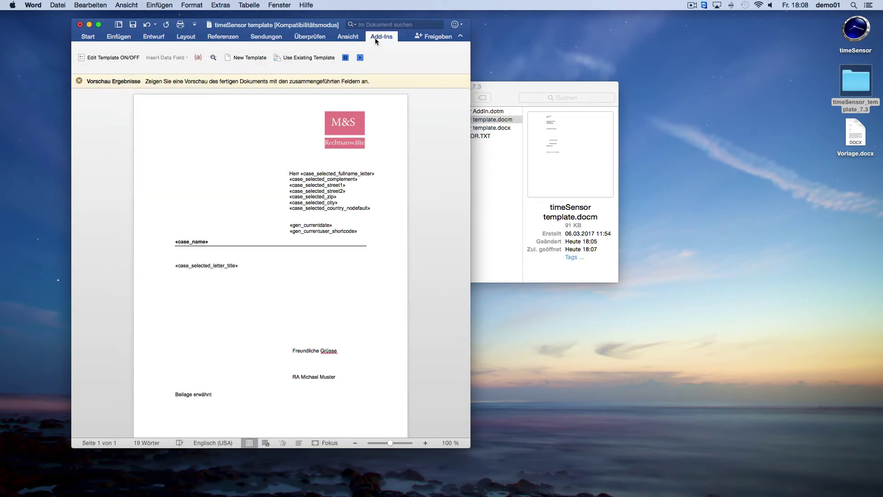
pyautogui.click(215, 56)
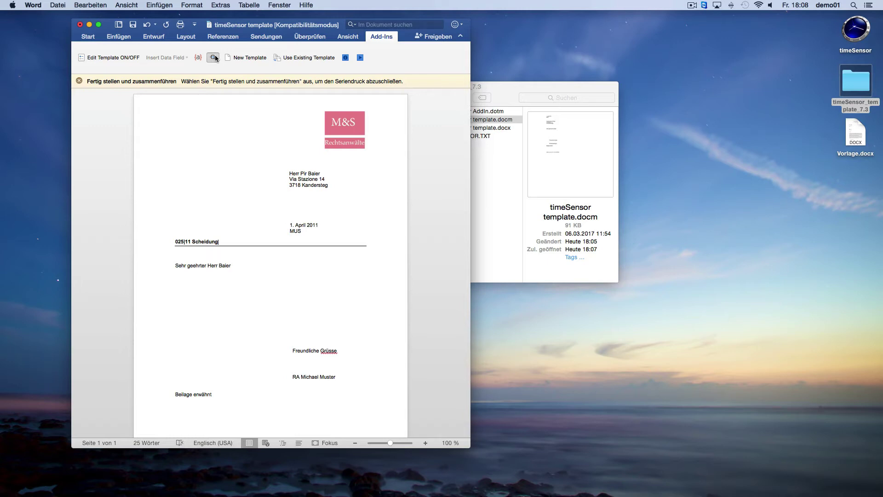
# Step: Create a new template as timesensor_Dokument2.docm in the timeSensor_template_7.3 folder and close it with its changes saved
pyautogui.click(241, 56)
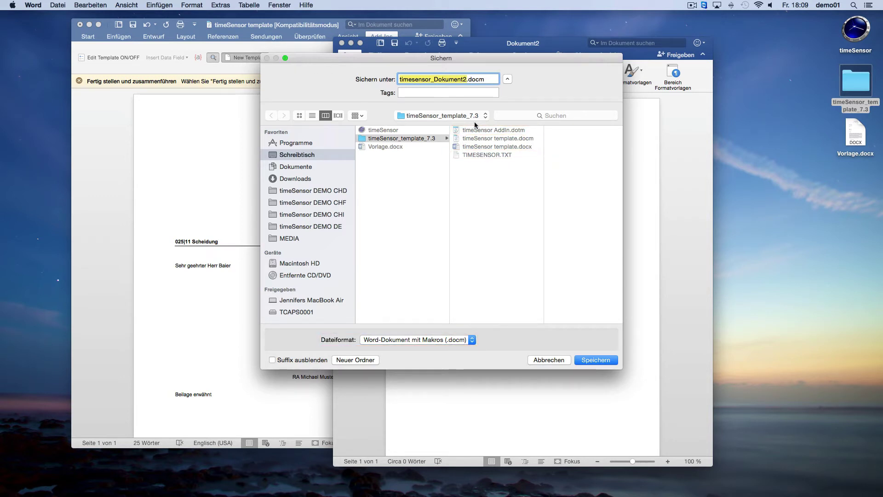
pyautogui.click(596, 360)
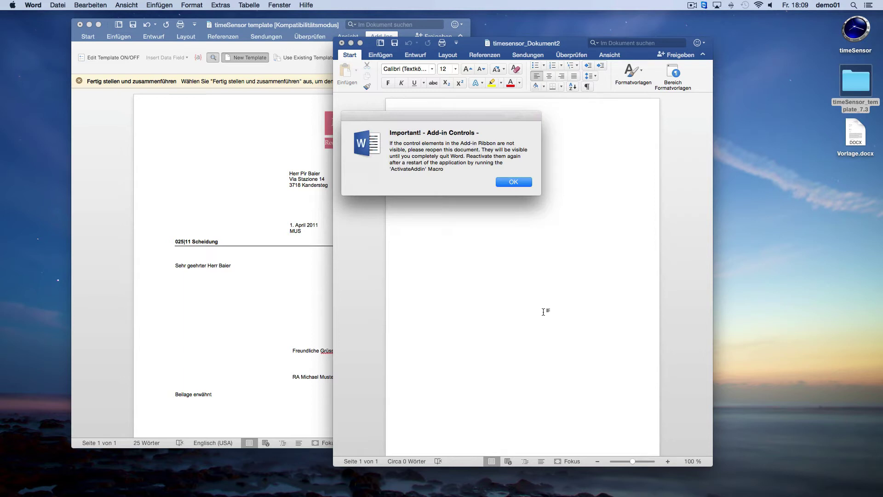
pyautogui.click(505, 184)
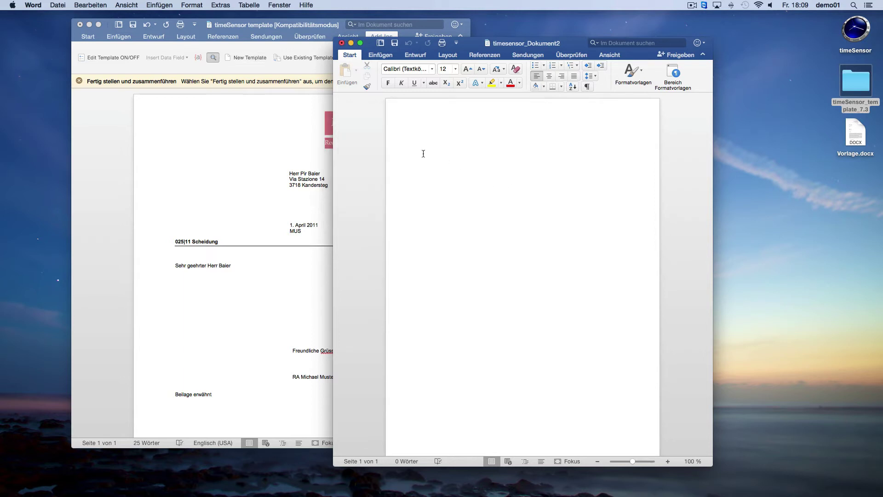
pyautogui.click(341, 43)
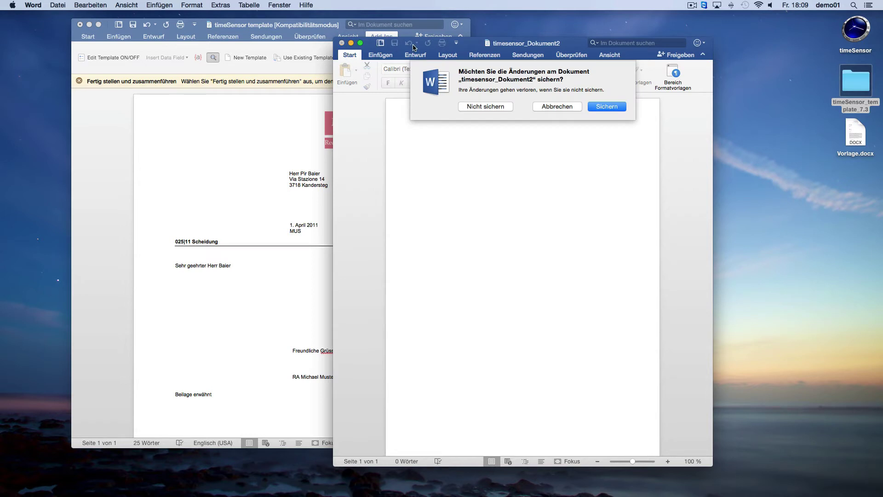
pyautogui.click(594, 105)
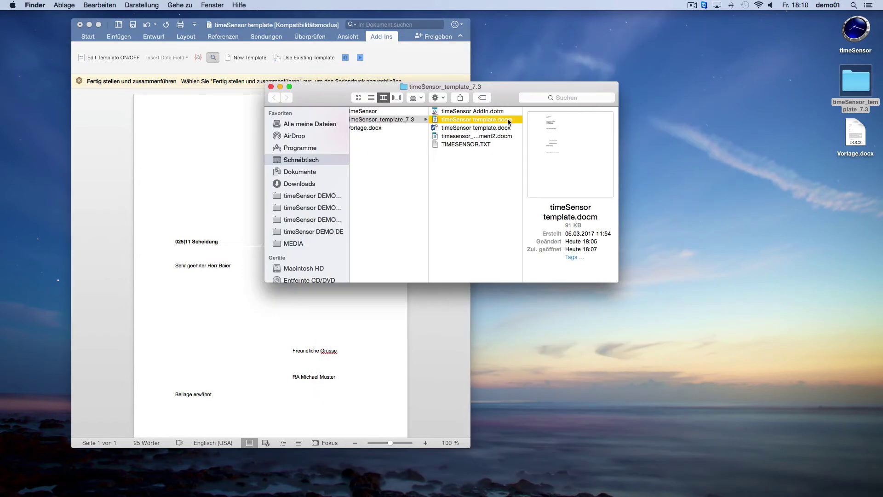
# Step: Reopen timesensor_Dokument2.docm with macros enabled and turn on template editing in a slightly widened window
pyautogui.doubleClick(496, 136)
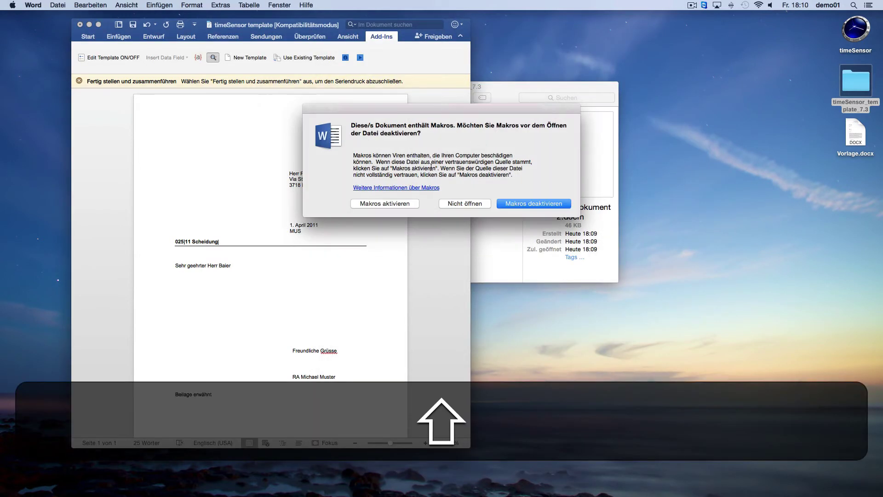
pyautogui.click(409, 206)
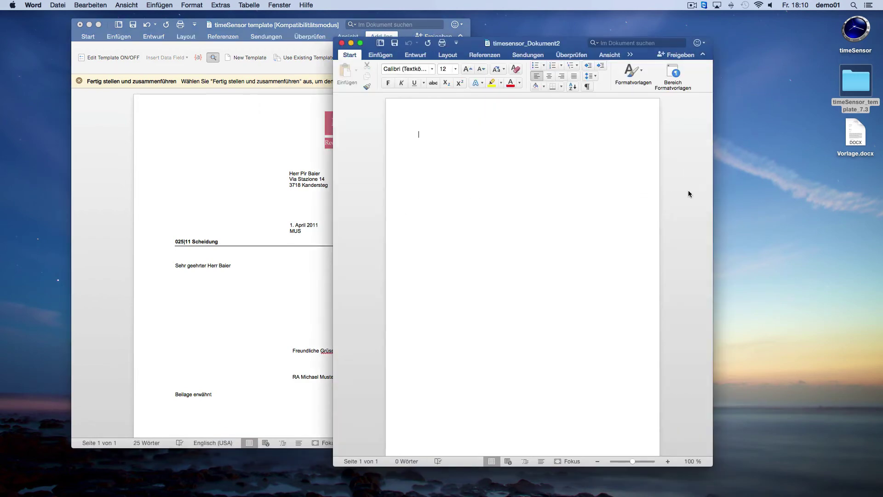
pyautogui.moveTo(712, 189); pyautogui.dragTo(725, 188)
# Step: Insert the merge fields gen_name, gen_street1 and gen_street2 on separate lines of the blank template
pyautogui.click(527, 54)
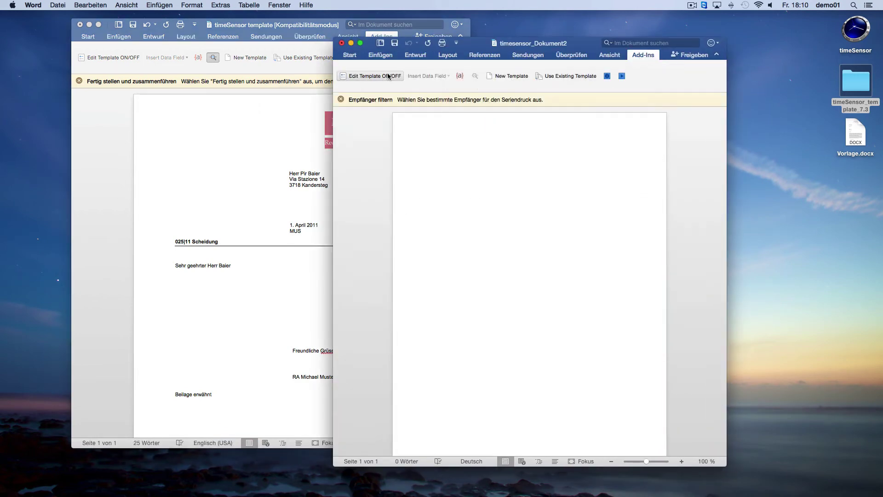
pyautogui.click(422, 74)
pyautogui.click(393, 106)
pyautogui.click(393, 106)
pyautogui.click(429, 138)
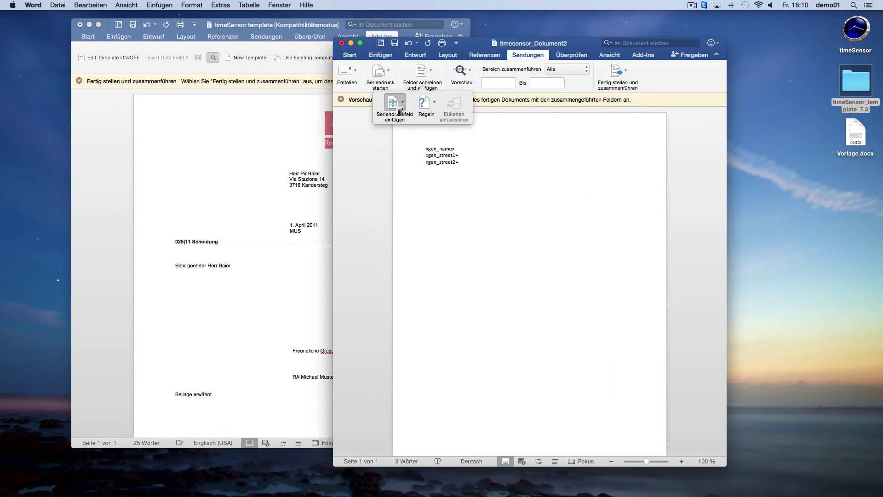
# Step: Add a line below the street fields with the gen_zip and gen_city merge fields separated by a hyphen
pyautogui.press('Return')
pyautogui.click(393, 106)
pyautogui.click(429, 150)
pyautogui.write('-')
pyautogui.click(393, 106)
pyautogui.click(429, 162)
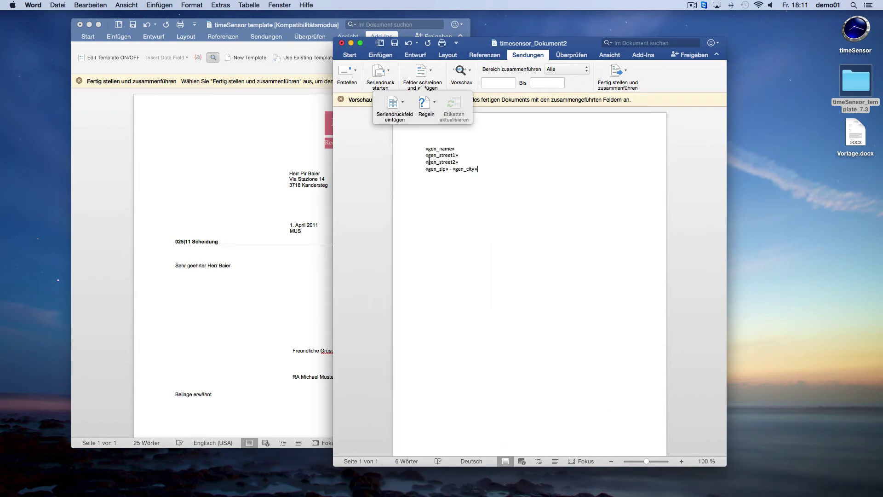
# Step: Preview the address block with merged data, and close timesensor_Dokument2 with its changes saved
pyautogui.click(642, 55)
pyautogui.click(474, 76)
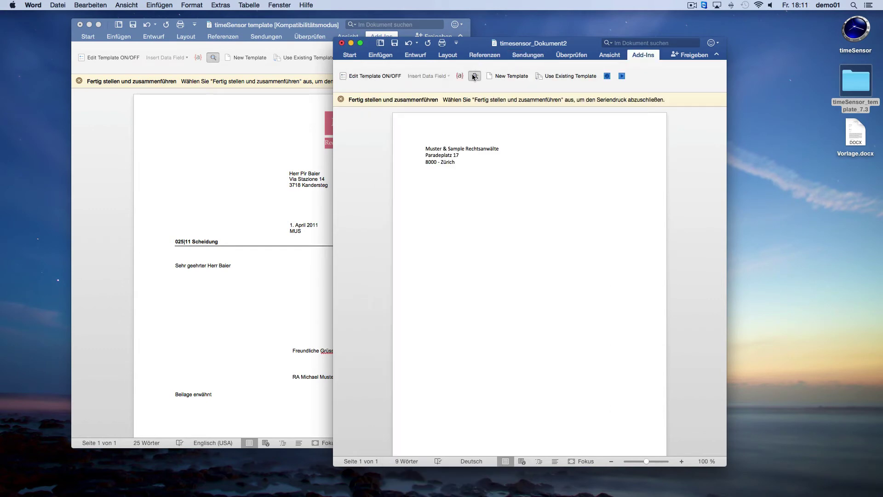
pyautogui.click(342, 43)
pyautogui.click(609, 104)
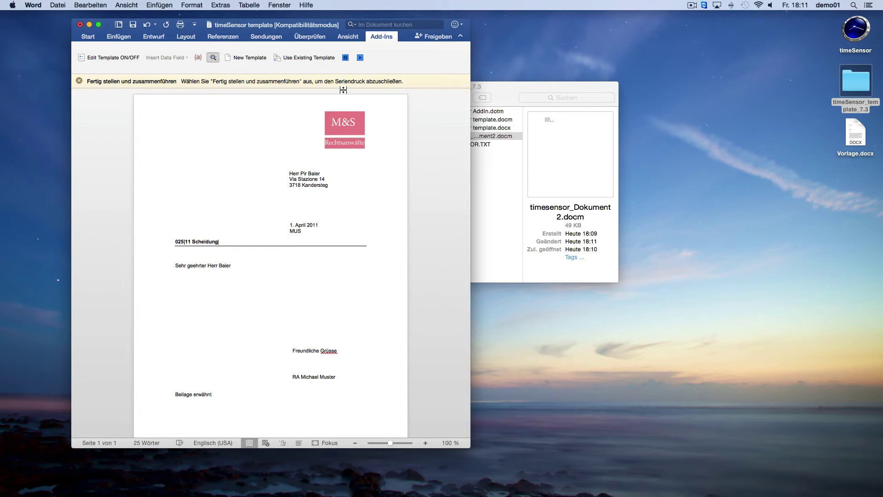
# Step: Enable the existing document Vorlage.docx for timeSensor LEGAL and save the copy as timesensor_Vorlage.docm in the timeSensor_template_7.3 folder
pyautogui.click(305, 60)
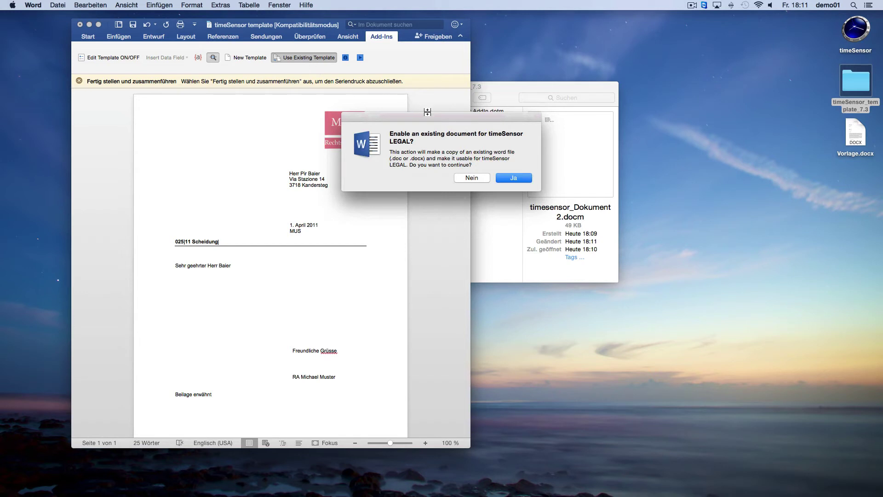
pyautogui.click(514, 177)
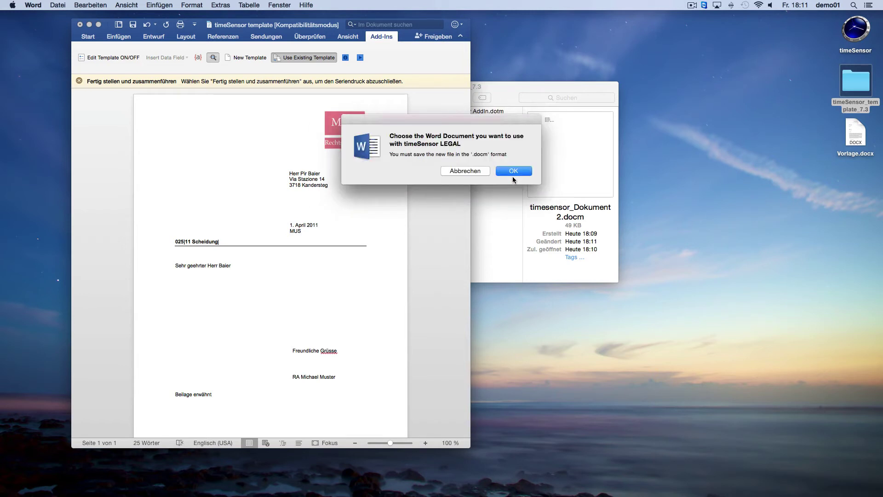
pyautogui.click(513, 172)
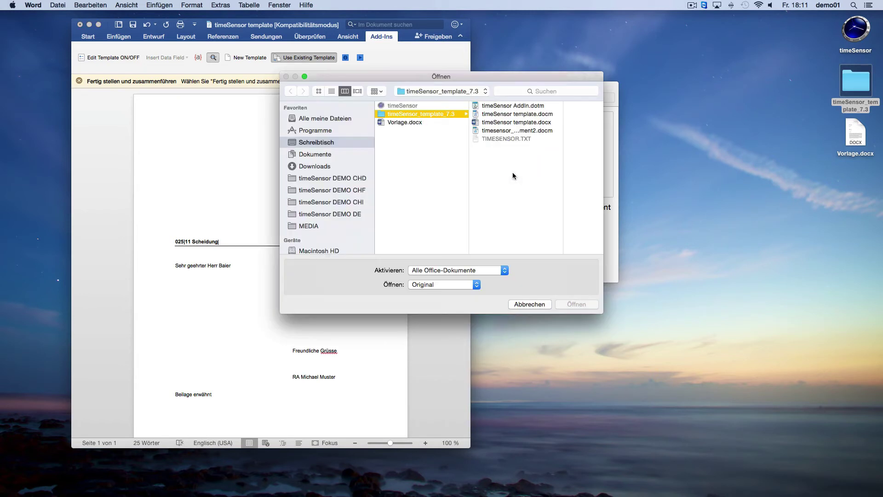
pyautogui.click(417, 122)
pyautogui.click(568, 305)
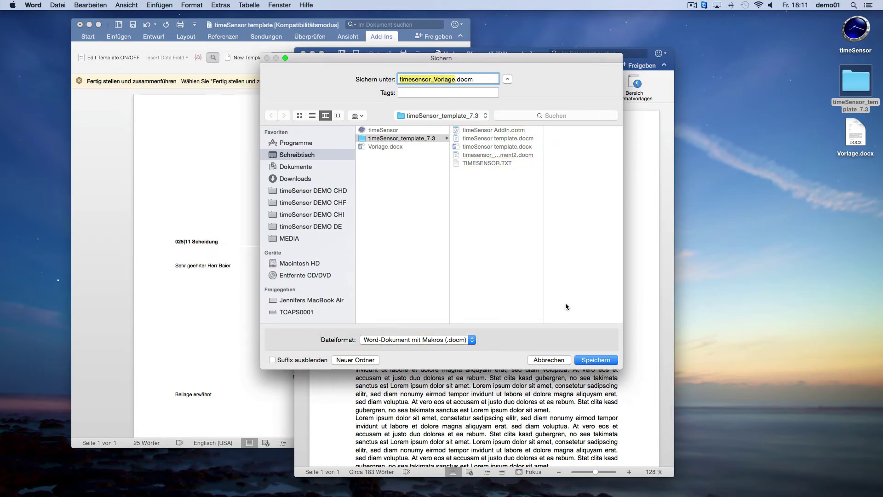
pyautogui.click(595, 360)
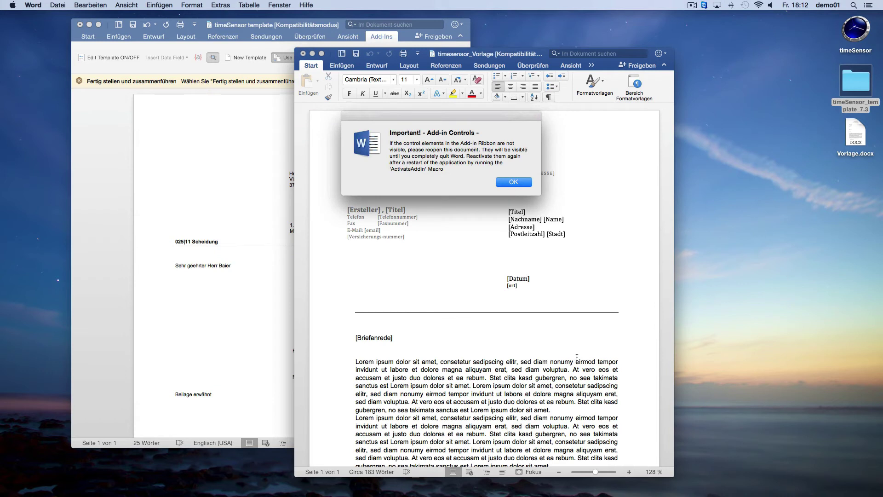
pyautogui.click(513, 182)
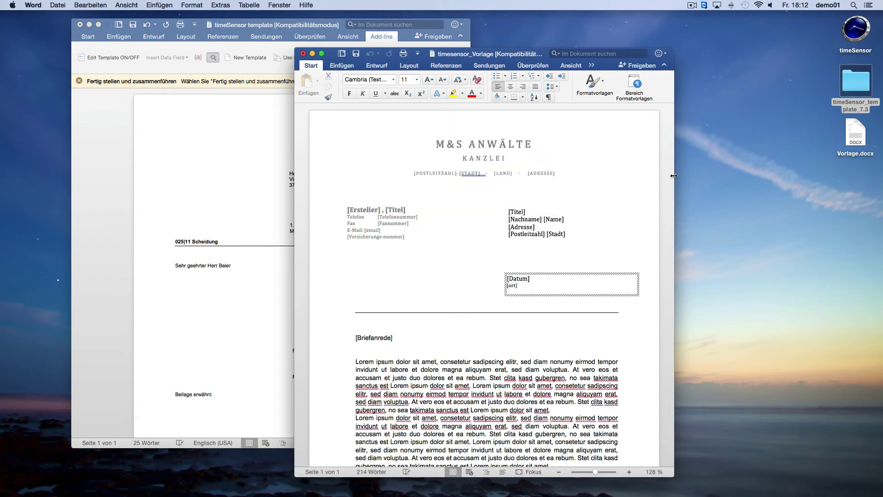
# Step: Widen the timesensor_Vorlage window, place it beside the sample template and turn on template editing
pyautogui.moveTo(673, 176); pyautogui.dragTo(693, 173)
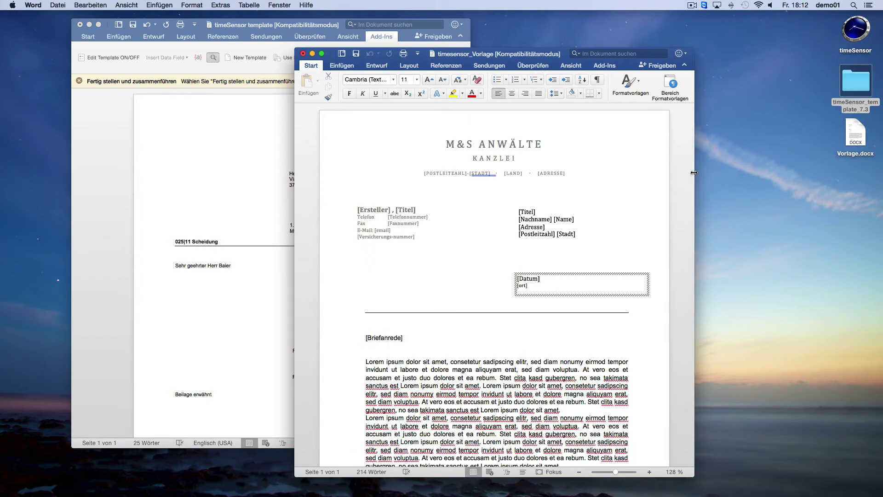
pyautogui.moveTo(464, 59); pyautogui.dragTo(585, 31)
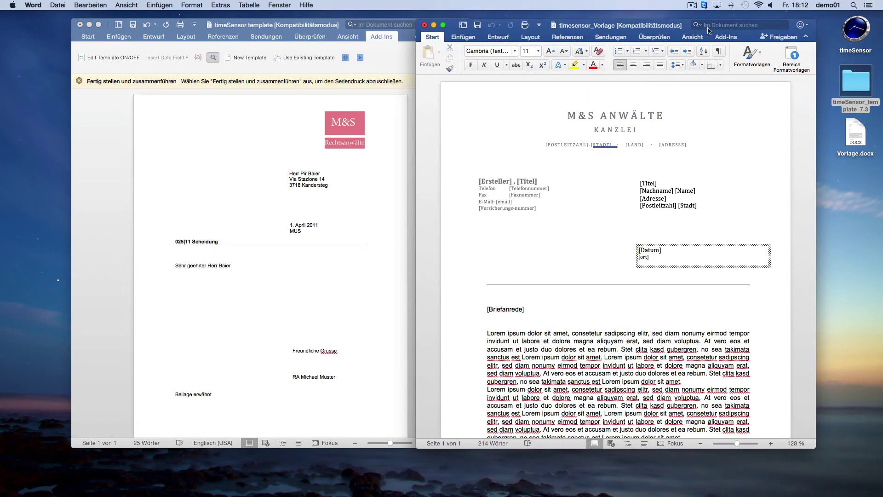
pyautogui.click(722, 37)
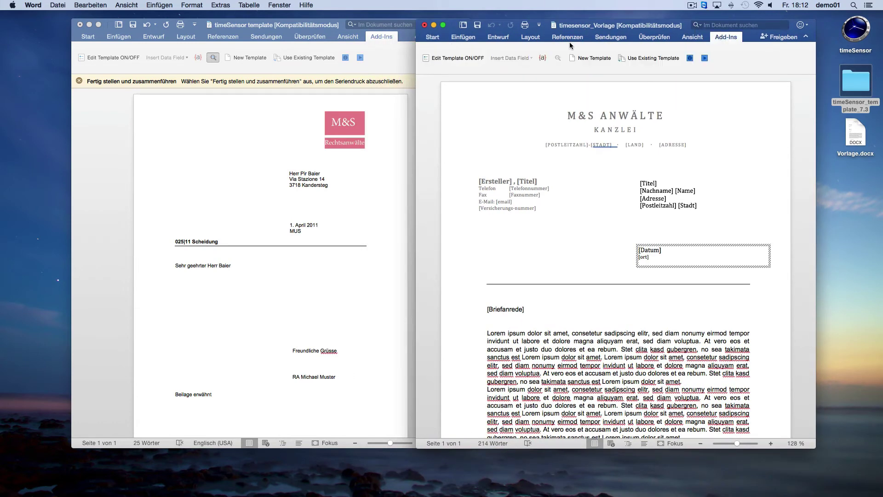
pyautogui.click(469, 58)
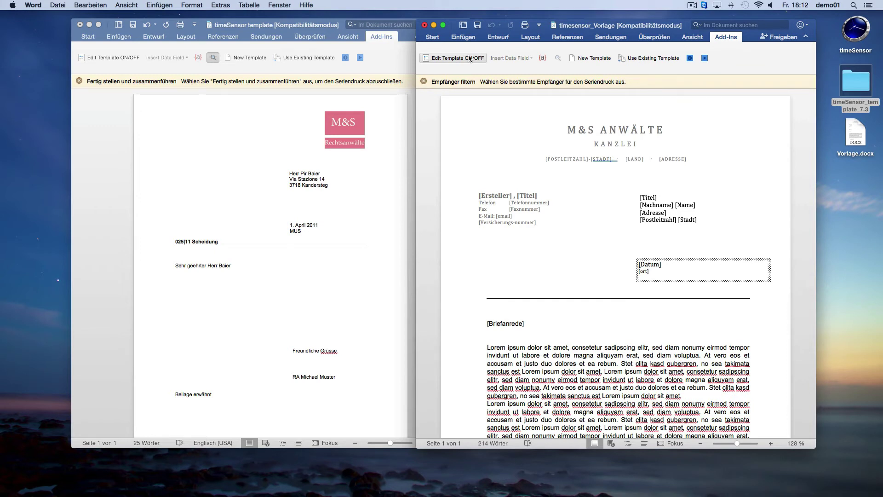
# Step: Replace the recipient address placeholders in timesensor_Vorlage with the case_selected address merge fields copied from the sample template
pyautogui.click(647, 195)
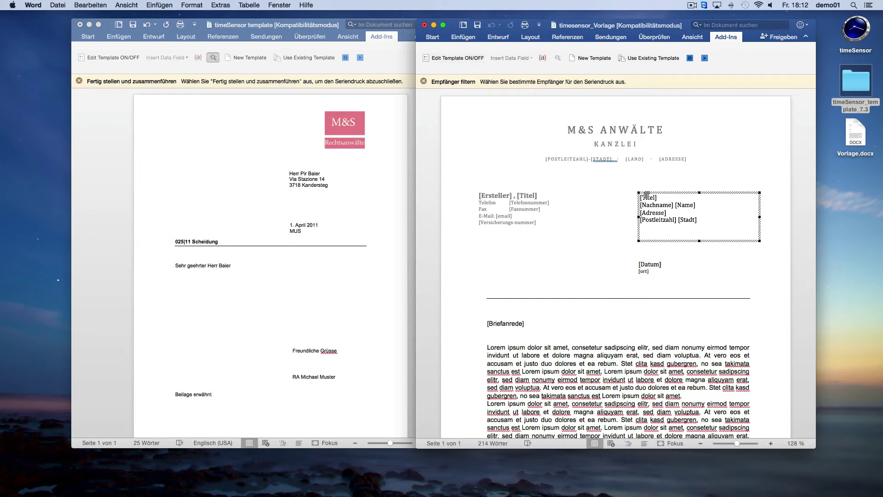
pyautogui.click(391, 182)
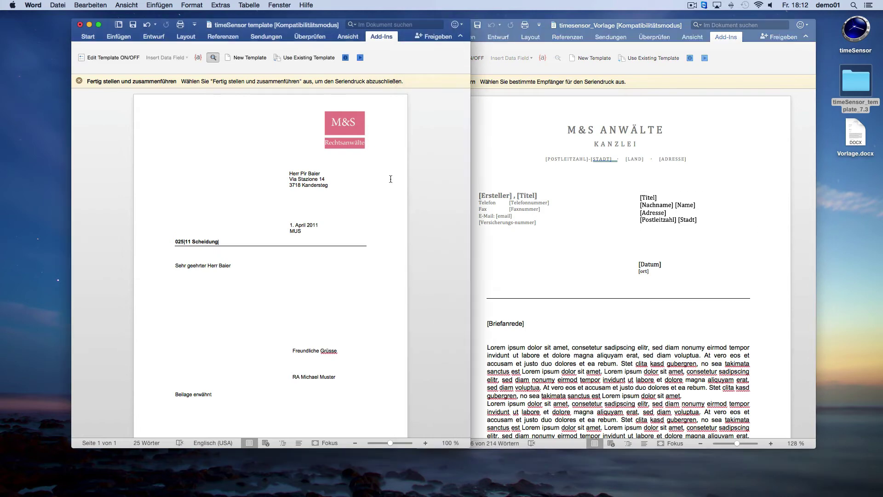
pyautogui.click(212, 57)
pyautogui.moveTo(288, 174); pyautogui.dragTo(377, 212)
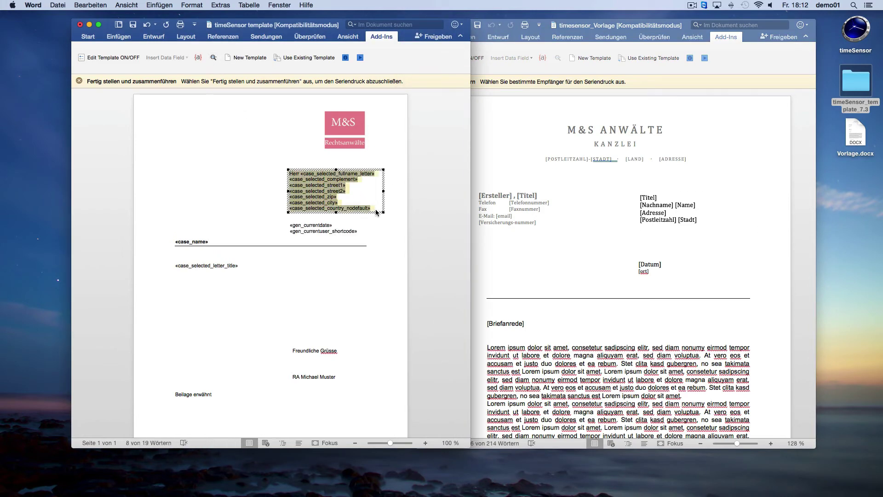
pyautogui.press('super+c')
pyautogui.click(555, 210)
pyautogui.moveTo(701, 222); pyautogui.dragTo(641, 197)
pyautogui.press('super+v')
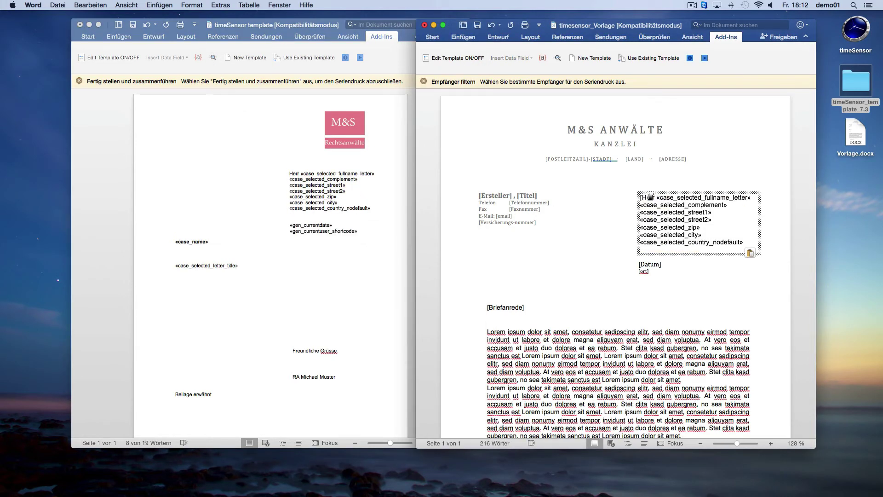
# Step: Replace the [Datum] and [ort] placeholders with the gen_currentdate and gen_currentuser_shortcode merge fields copied from the sample template
pyautogui.moveTo(289, 225); pyautogui.dragTo(357, 231)
pyautogui.press('super+c')
pyautogui.click(662, 262)
pyautogui.moveTo(639, 262); pyautogui.dragTo(645, 268)
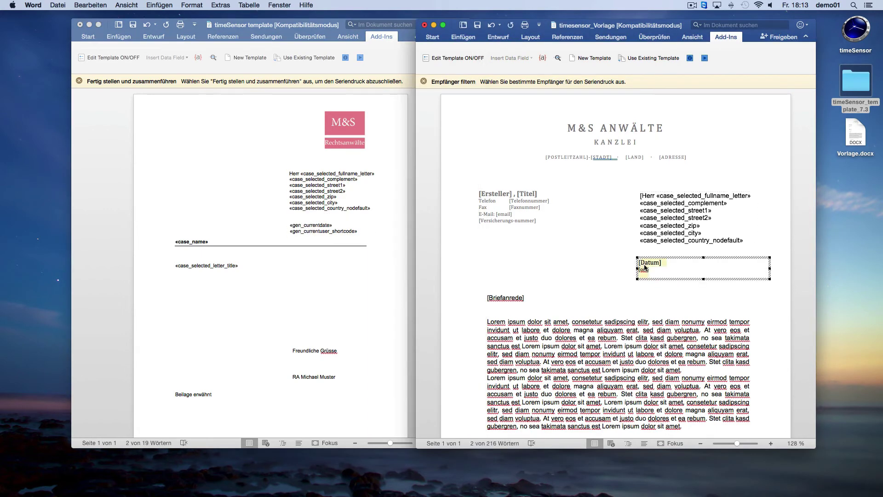
pyautogui.press('super+v')
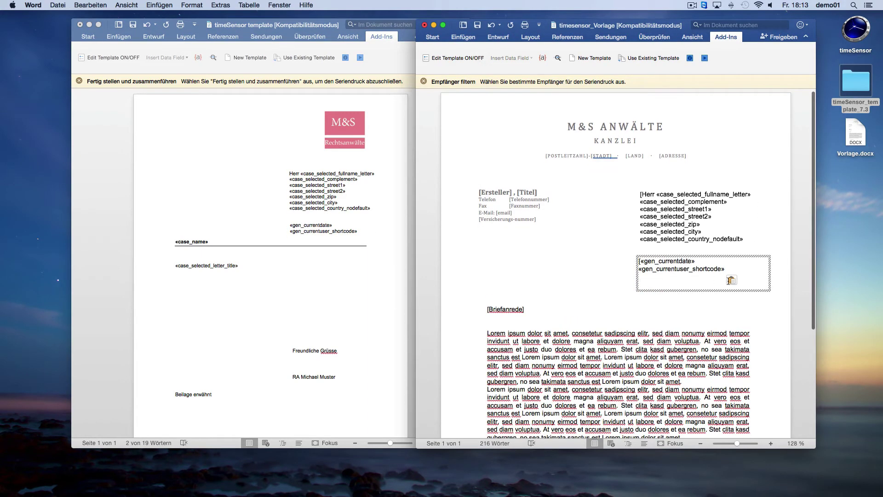
pyautogui.click(730, 280)
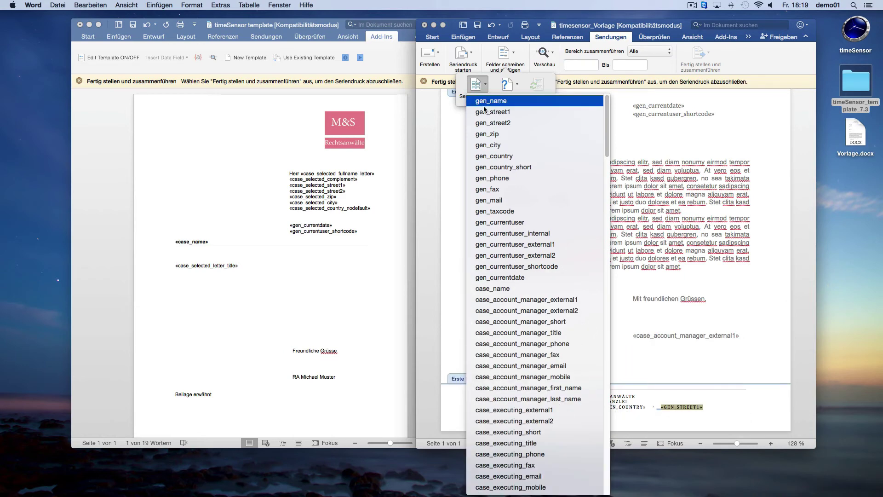
# Step: Insert the gen_street1 merge field at the end of the footer's address line and leave the footer
pyautogui.click(484, 111)
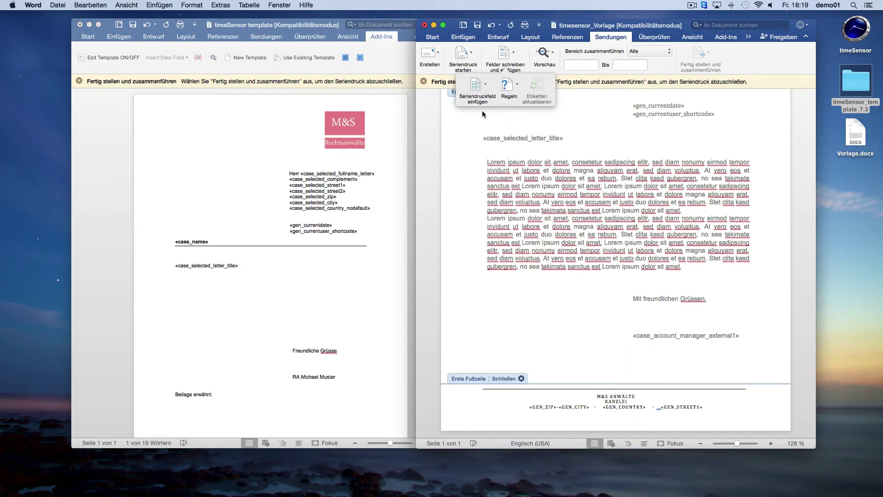
pyautogui.doubleClick(482, 110)
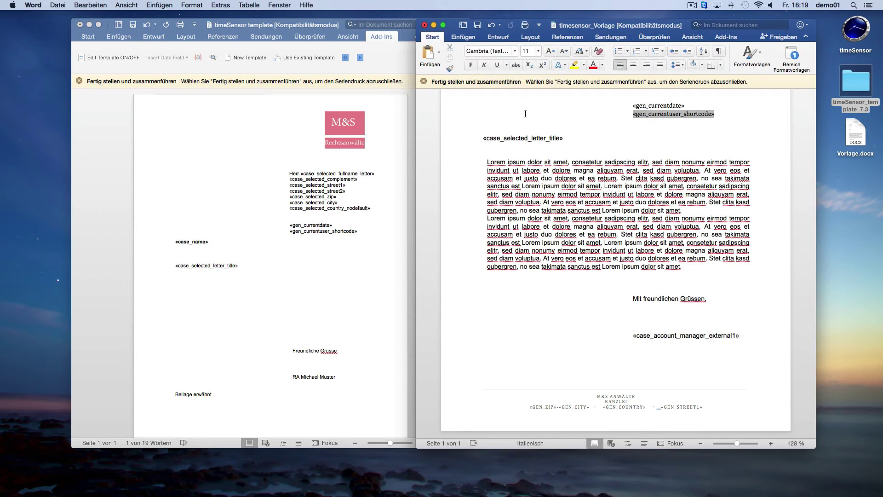
# Step: Preview the whole timesensor_Vorlage letter with merged data, from letterhead to footer
pyautogui.scroll(5, 735, 108)
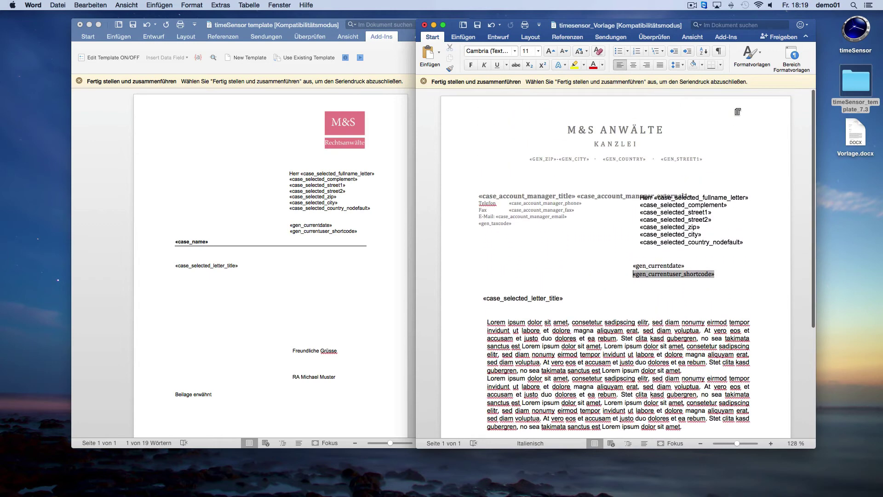
pyautogui.click(726, 37)
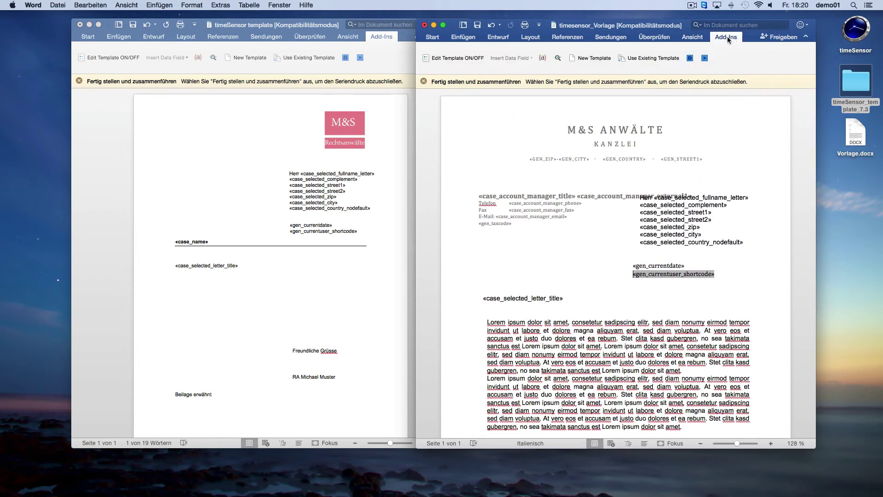
pyautogui.click(557, 58)
pyautogui.scroll(-1, 548, 120)
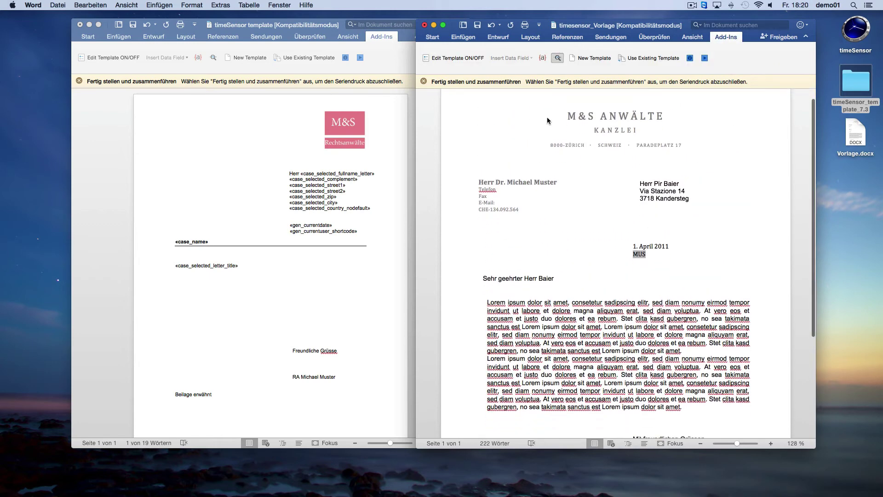
pyautogui.scroll(-5, 547, 121)
pyautogui.scroll(5, 548, 119)
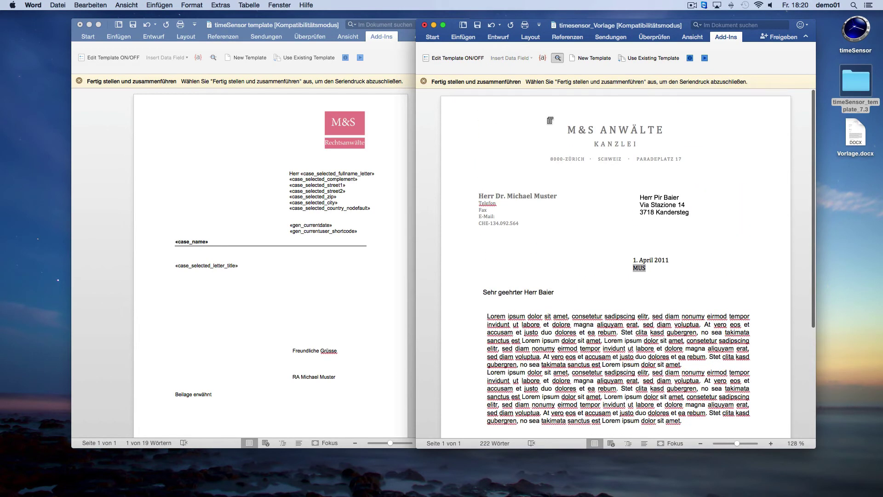
# Step: Close timesensor_Vorlage and the timeSensor sample template, saving the changes to both and overwriting the existing timesensor_Vorlage file
pyautogui.click(424, 25)
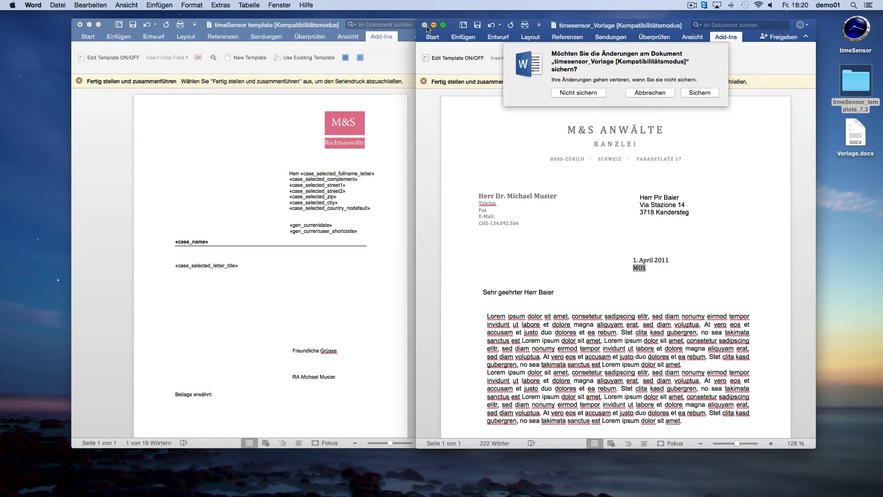
pyautogui.press('Return')
pyautogui.click(627, 103)
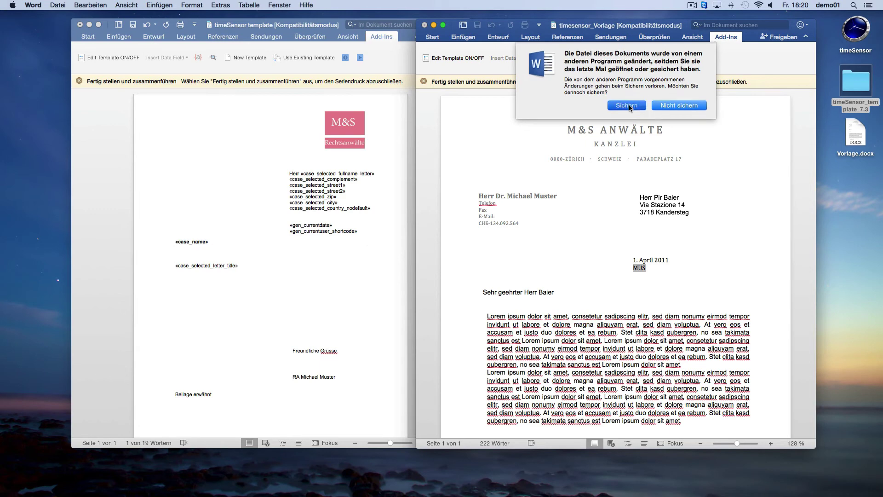
pyautogui.click(80, 25)
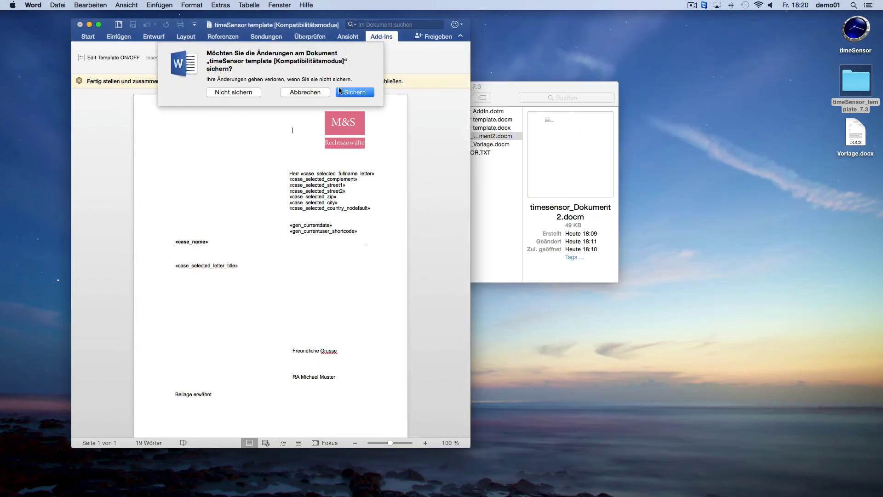
pyautogui.click(340, 88)
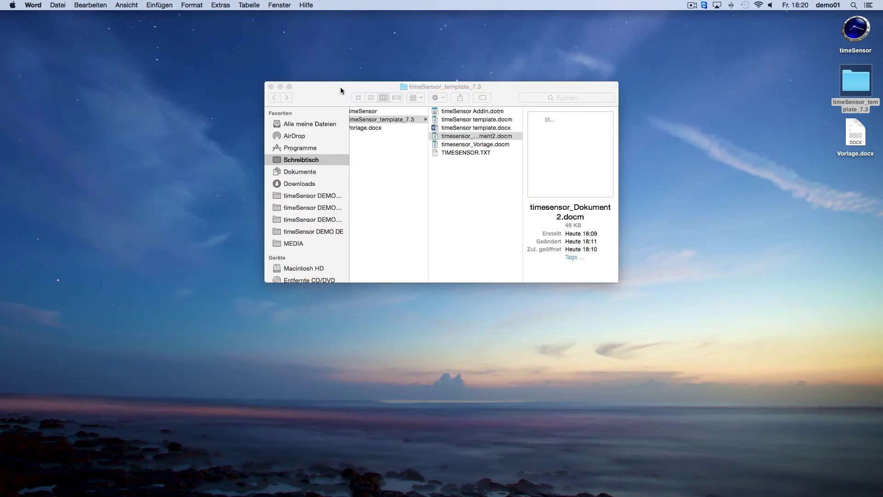
# Step: Select timesensor_Vorlage.docm in the template folder, launch timeSensor and log in as the preselected user
pyautogui.click(509, 143)
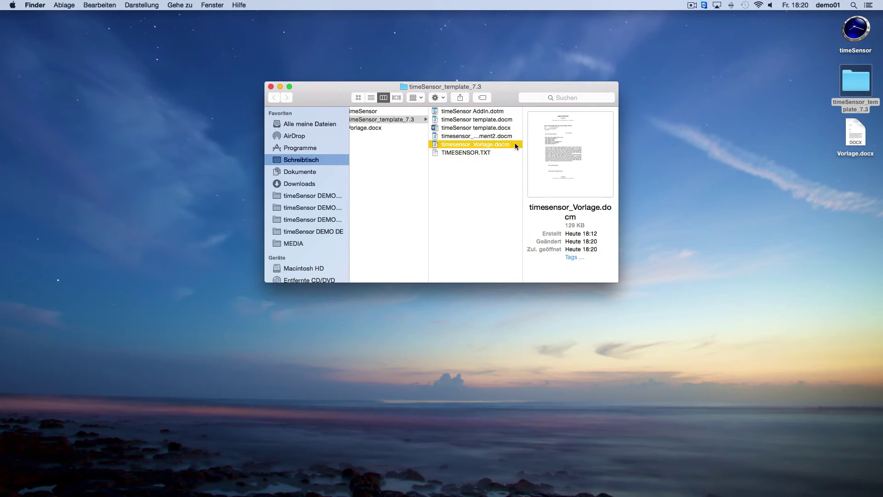
pyautogui.doubleClick(857, 35)
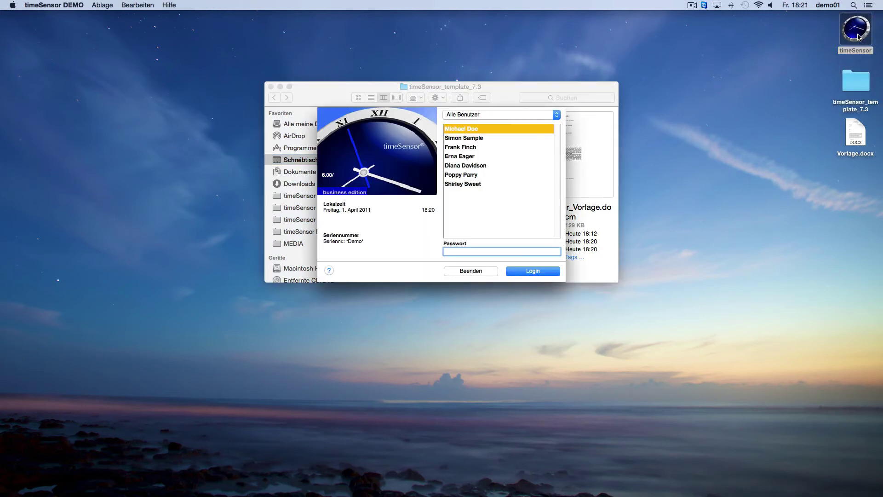
pyautogui.press('Return')
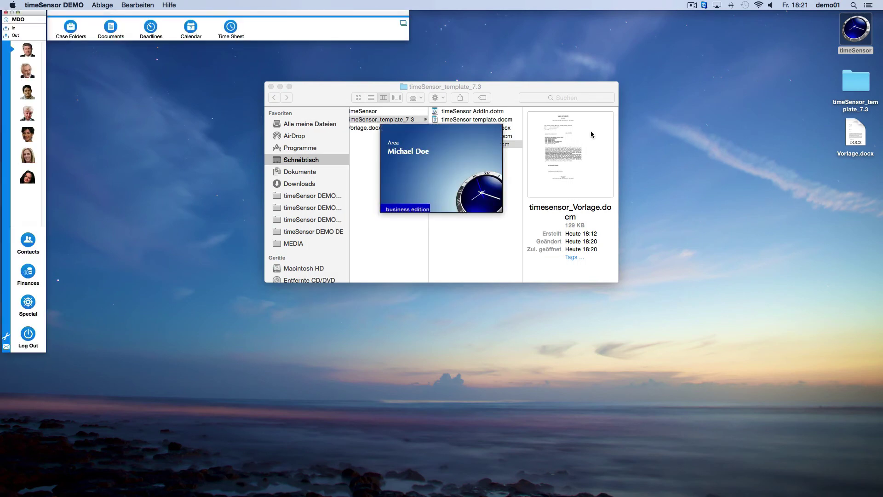
# Step: Open the clients list in the contacts area and select the red-marked client located in Tiverton
pyautogui.click(33, 241)
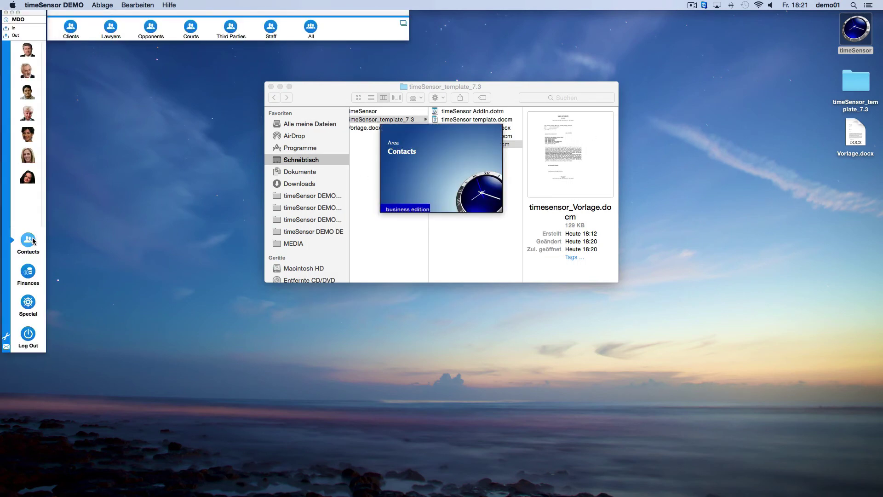
pyautogui.click(70, 31)
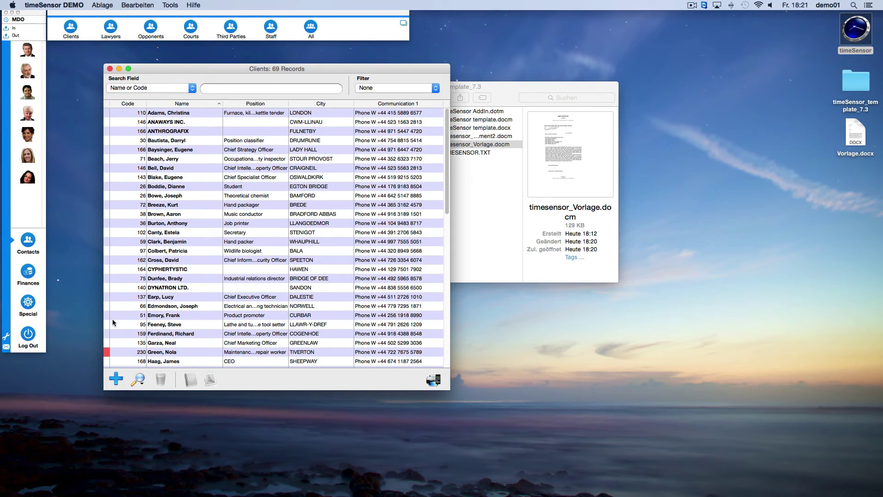
pyautogui.click(204, 355)
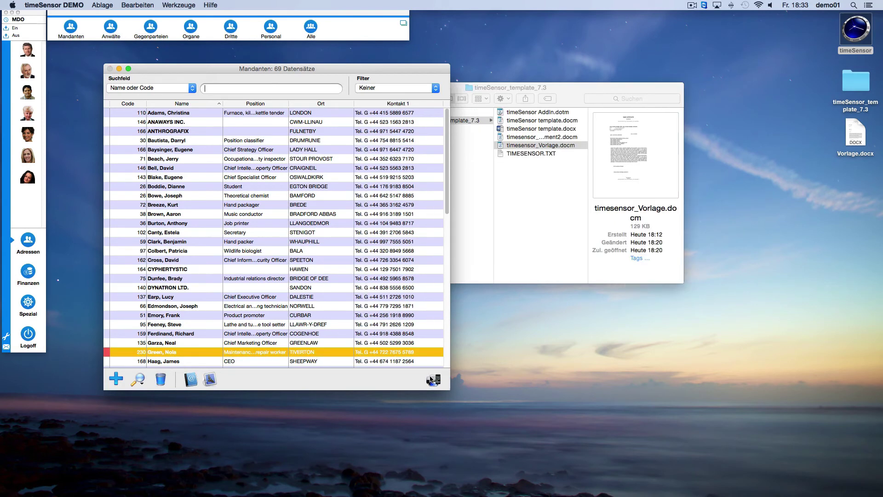
# Step: Import timesensor_Vorlage.docm from the template folder into the client templates under the name timesensor_Vorlage
pyautogui.click(432, 380)
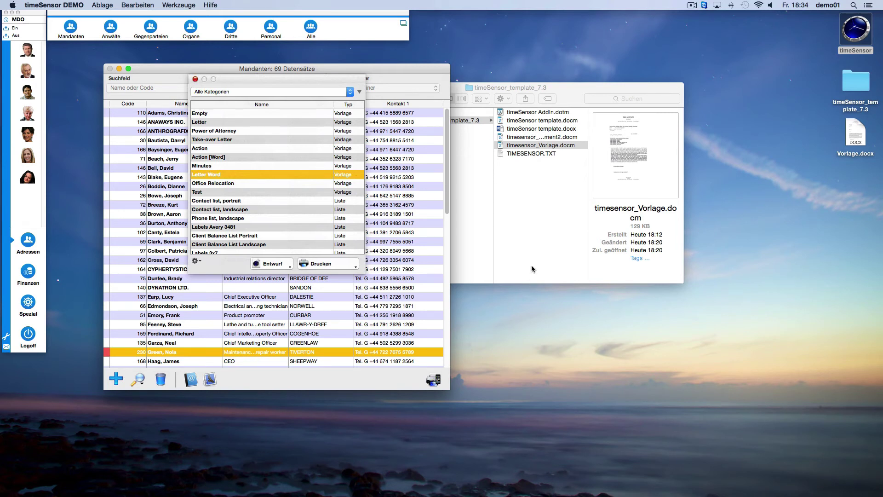
pyautogui.moveTo(538, 145); pyautogui.dragTo(315, 173)
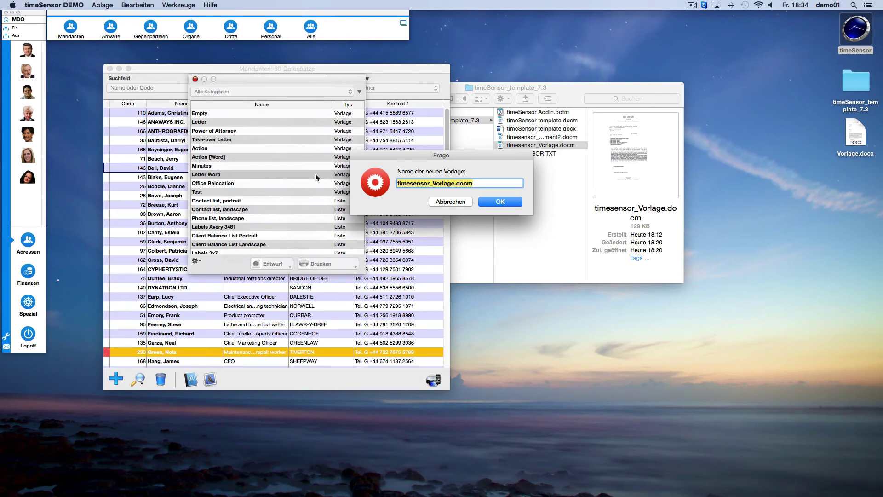
pyautogui.click(475, 185)
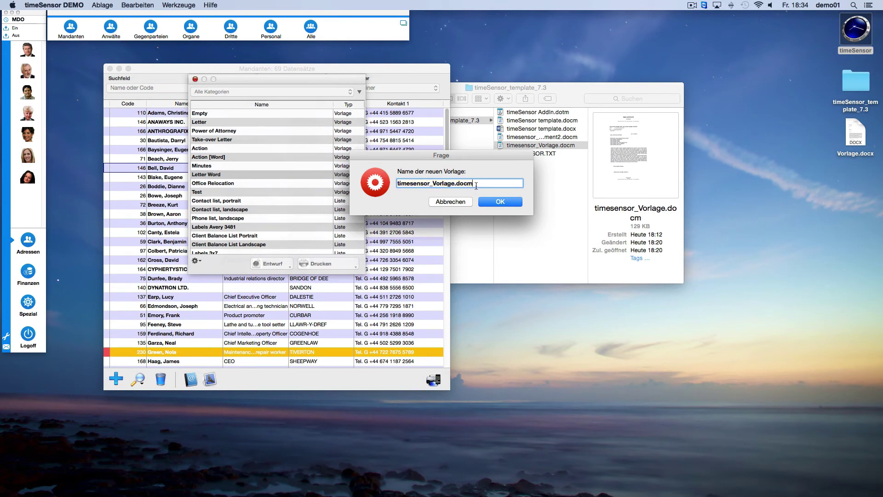
pyautogui.press('BackSpace')
pyautogui.press('BackSpace')
pyautogui.press('BackSpace')
pyautogui.press('BackSpace')
pyautogui.press('Return')
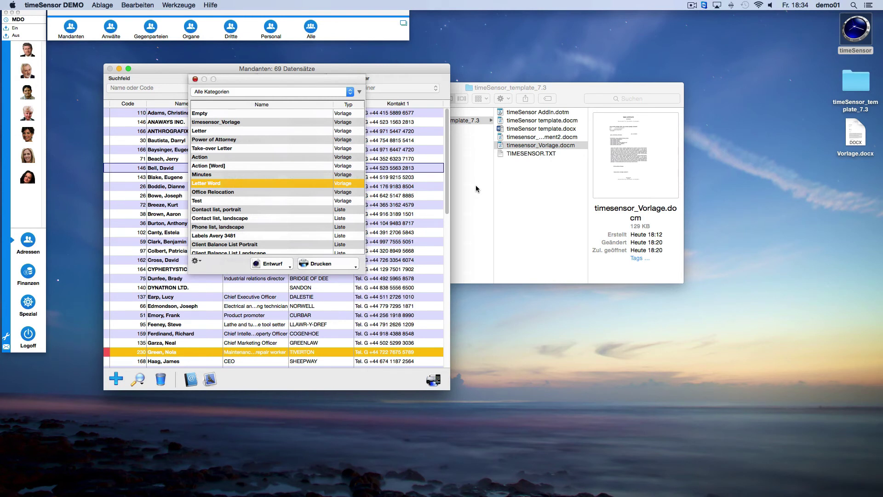
# Step: Create a draft letter for the selected client from timesensor_Vorlage, save it with the default settings and close the generated document
pyautogui.click(279, 122)
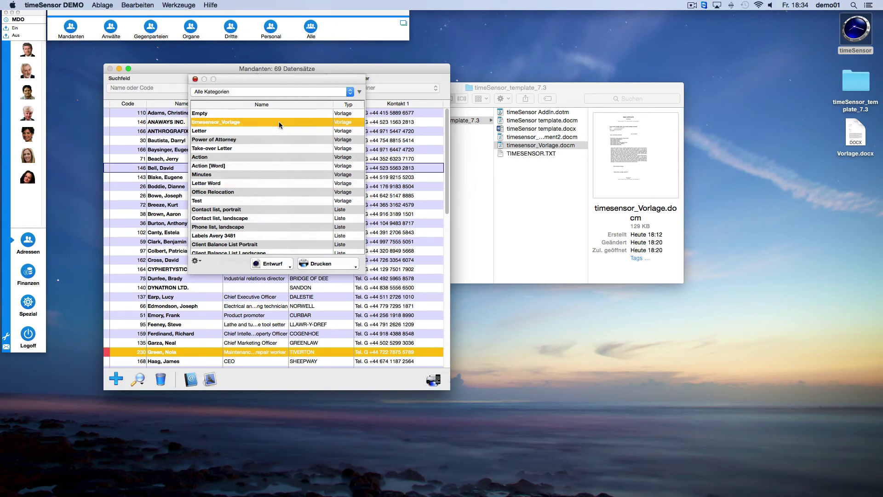
pyautogui.click(277, 263)
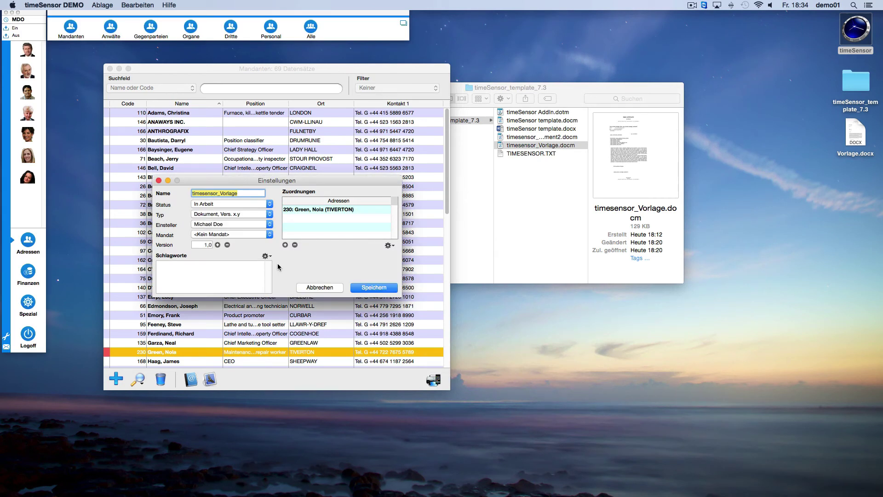
pyautogui.click(374, 287)
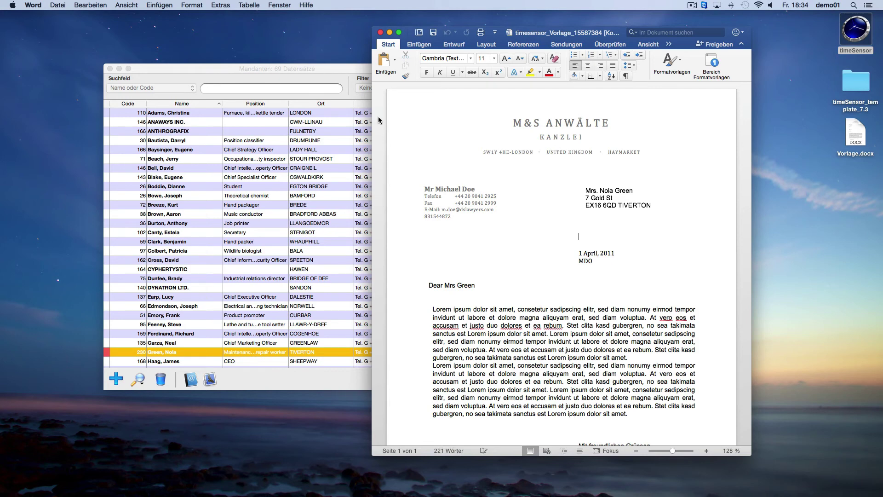
pyautogui.click(381, 34)
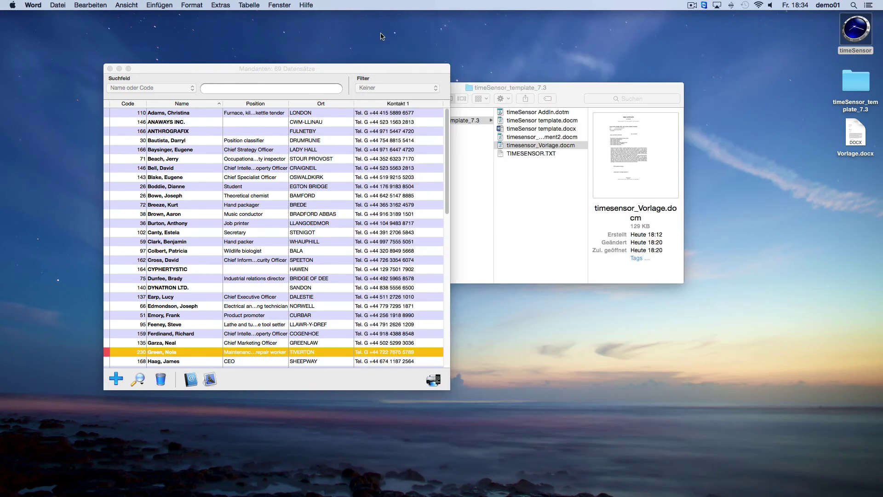
# Step: Open the Tiverton client's dossier, show the drafts without a mandate as well, and close the dossier with its changes accepted
pyautogui.click(353, 66)
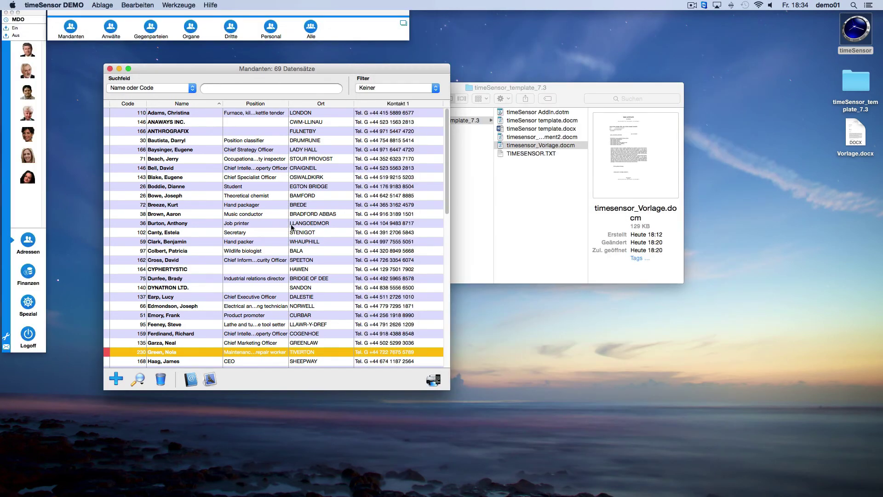
pyautogui.doubleClick(303, 353)
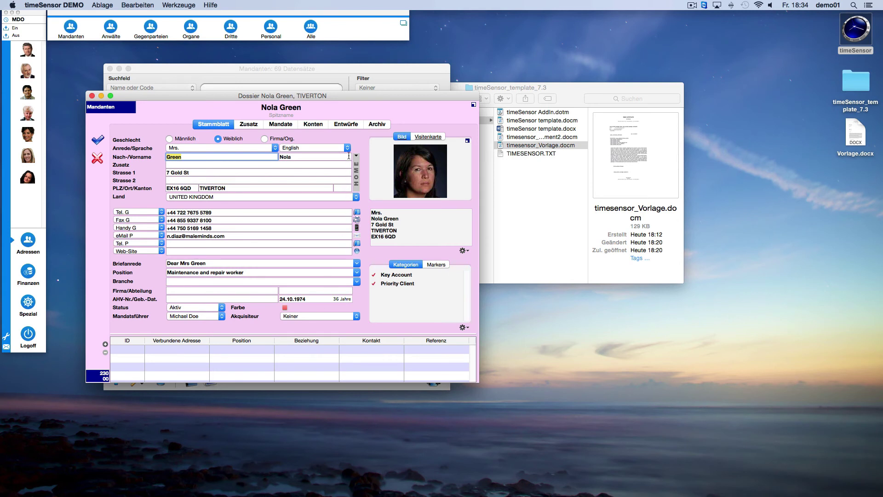
pyautogui.click(346, 124)
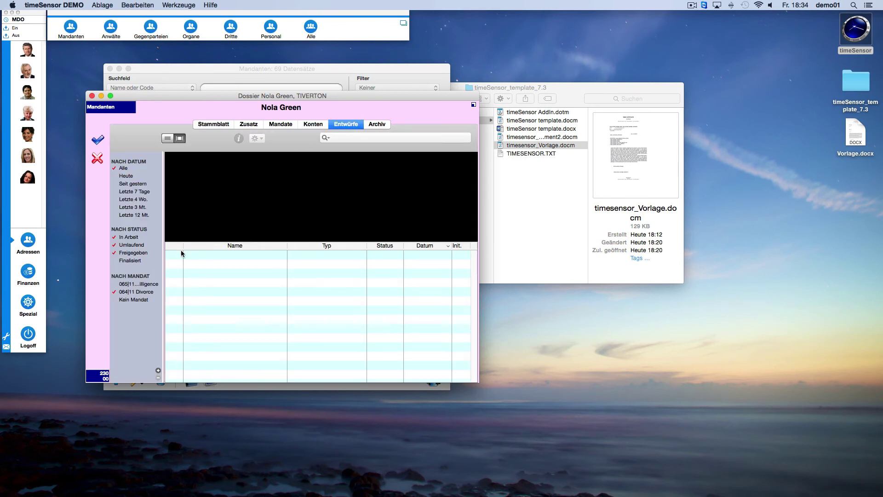
pyautogui.click(148, 300)
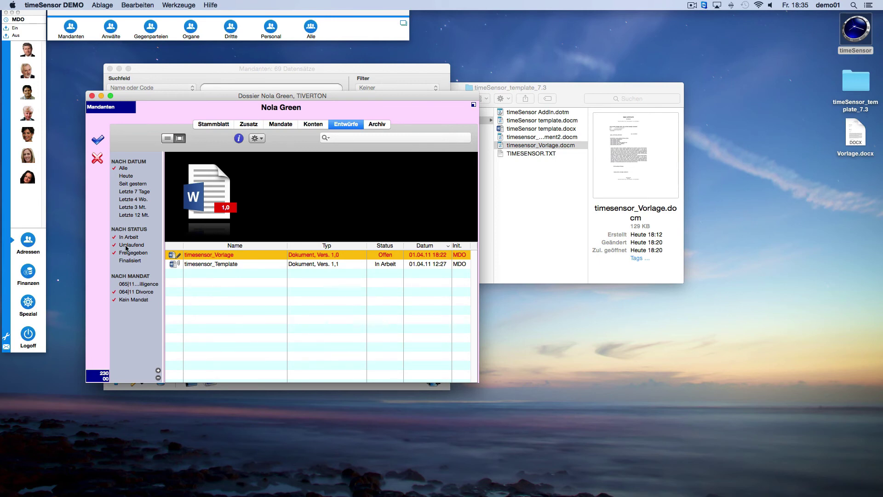
pyautogui.click(102, 140)
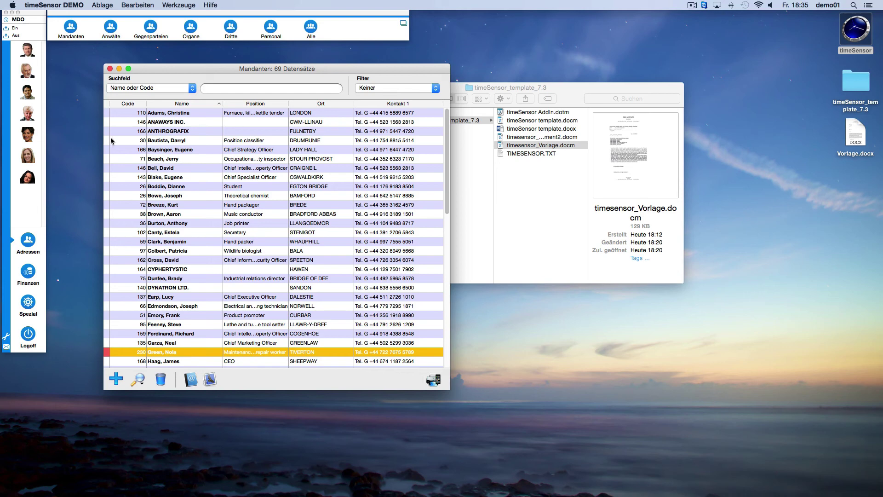
# Step: Open the Letter Word template for editing and copy its Brief Word.docm file out to the timeSensor_template_7.3 folder
pyautogui.click(434, 380)
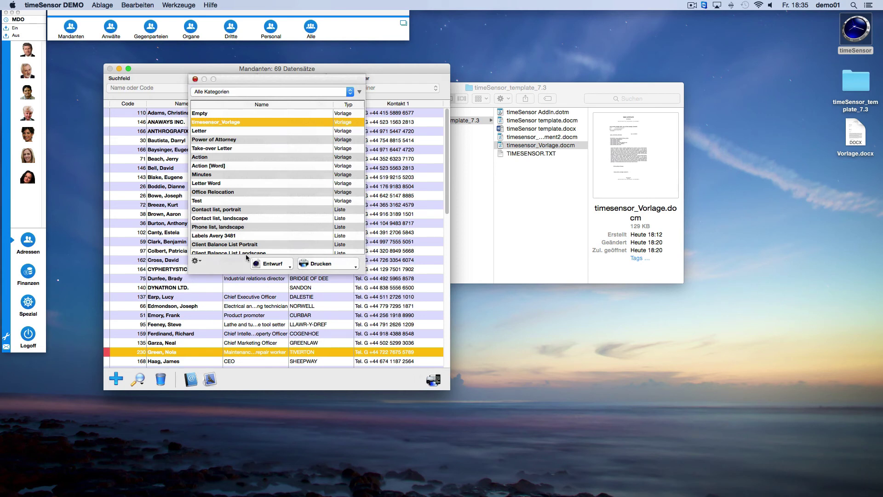
pyautogui.click(237, 184)
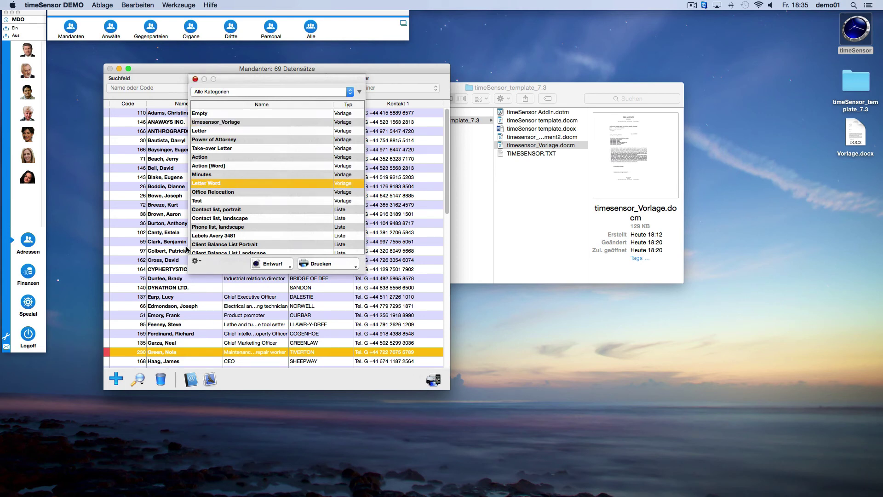
pyautogui.click(195, 261)
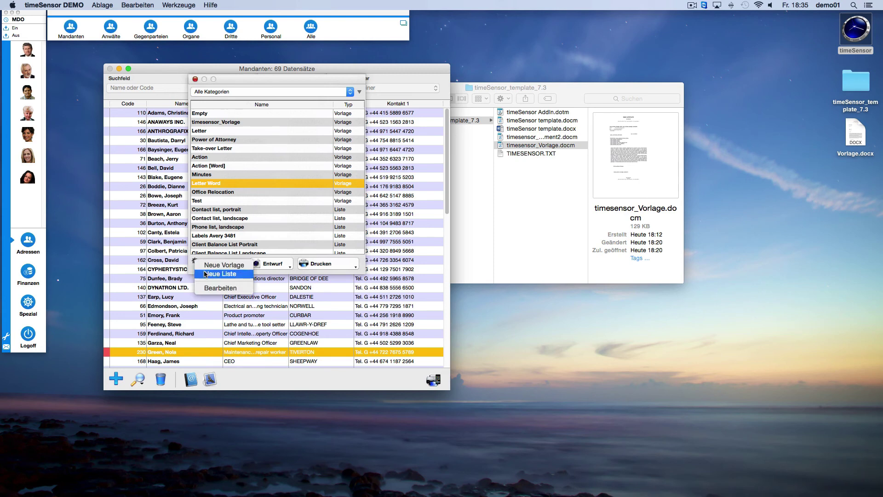
pyautogui.click(203, 288)
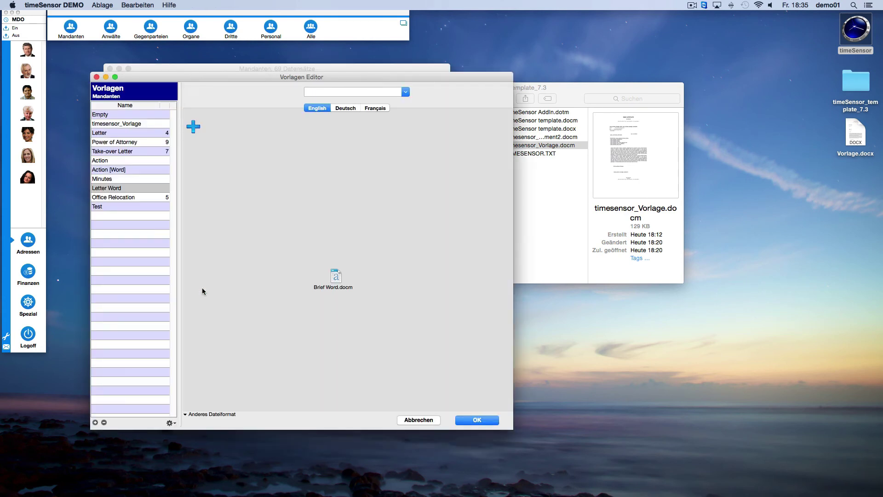
pyautogui.moveTo(336, 276); pyautogui.dragTo(526, 209)
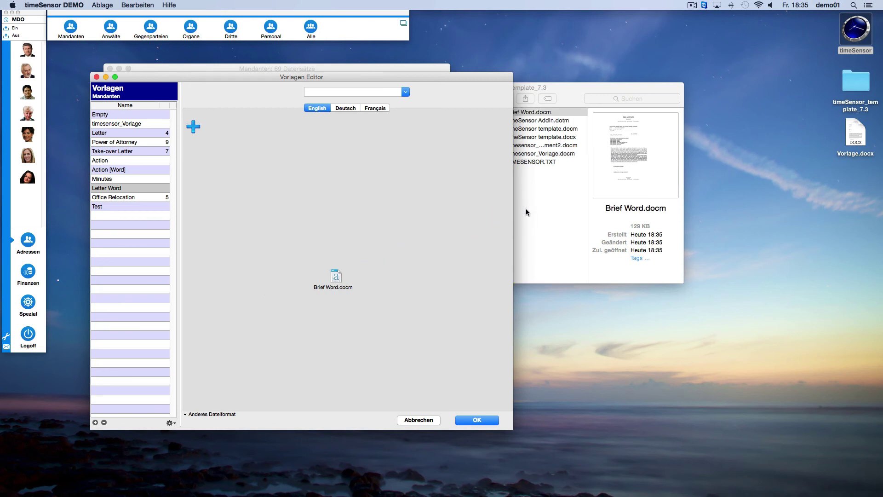
# Step: Open timeSensor template.docm from the timeSensor_template_7.3 folder in Word
pyautogui.click(525, 209)
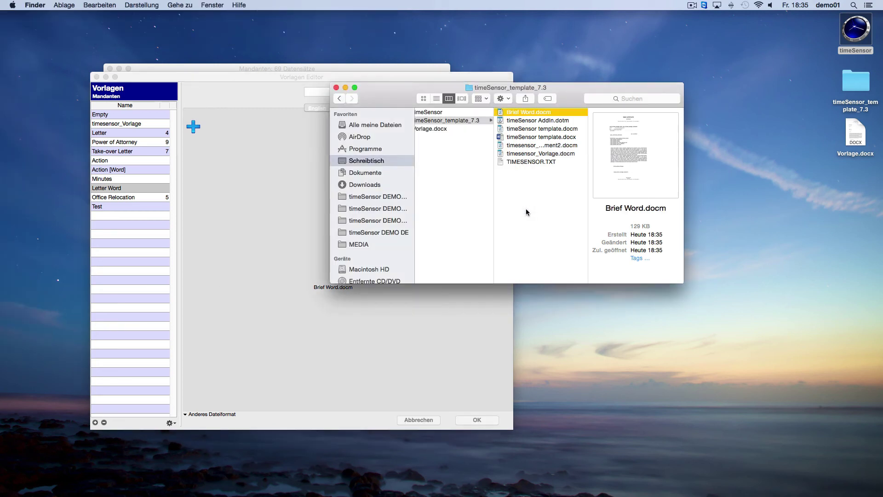
pyautogui.press('Down')
pyautogui.press('Down')
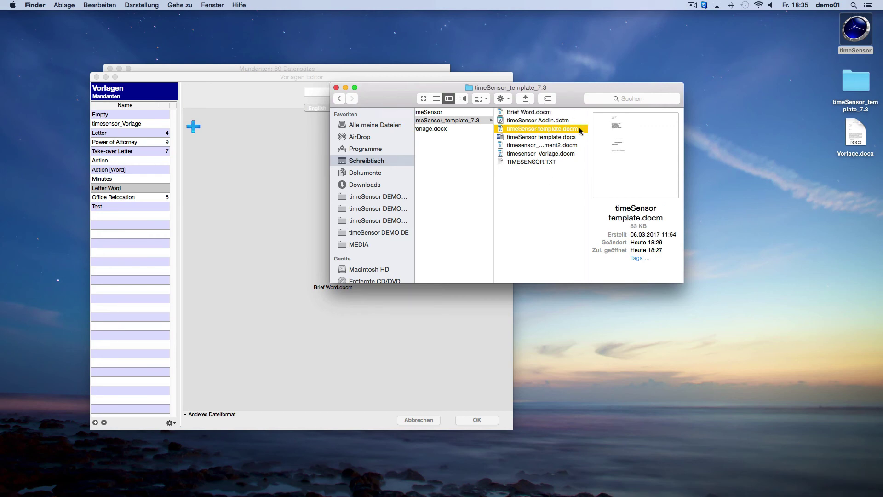
pyautogui.press('super+o')
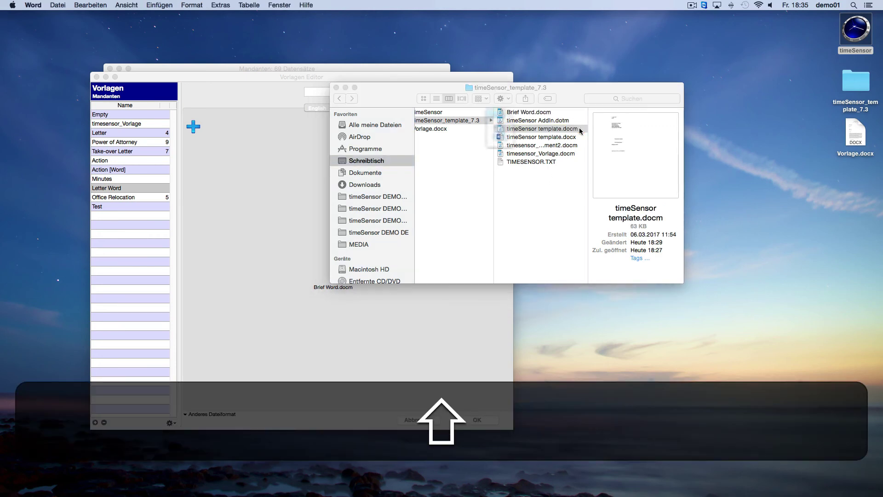
pyautogui.click(400, 257)
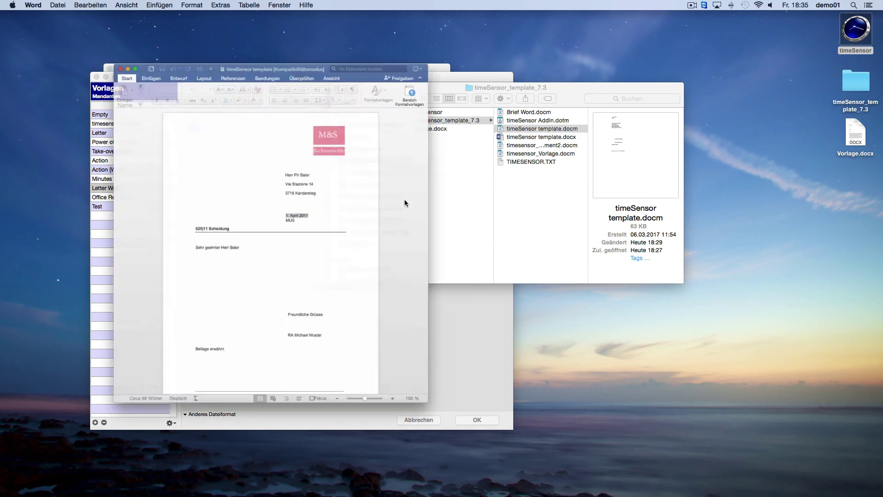
# Step: Update Brief Word.docm to the current template version with the timeSensor add-in, and close the timeSensor template
pyautogui.click(389, 40)
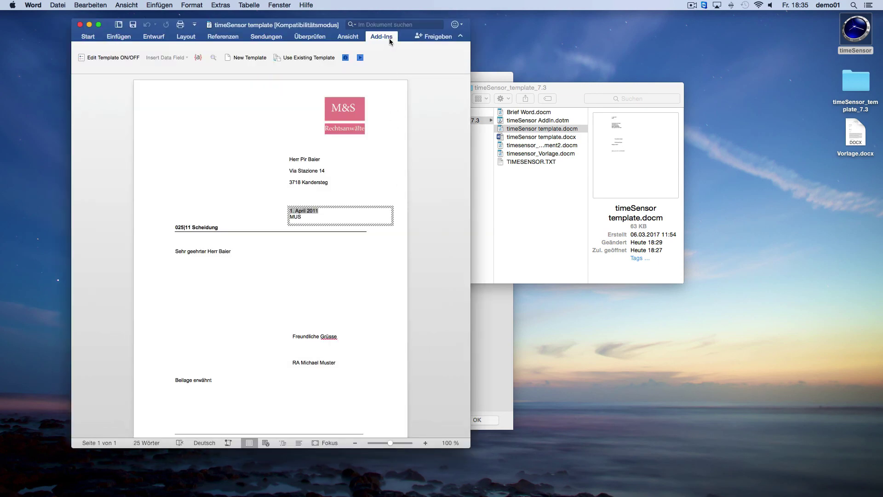
pyautogui.click(345, 58)
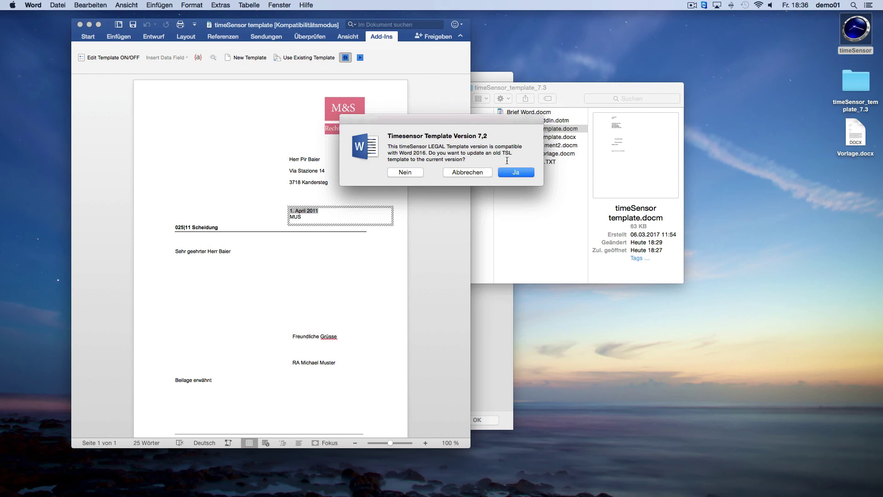
pyautogui.click(518, 172)
pyautogui.click(514, 171)
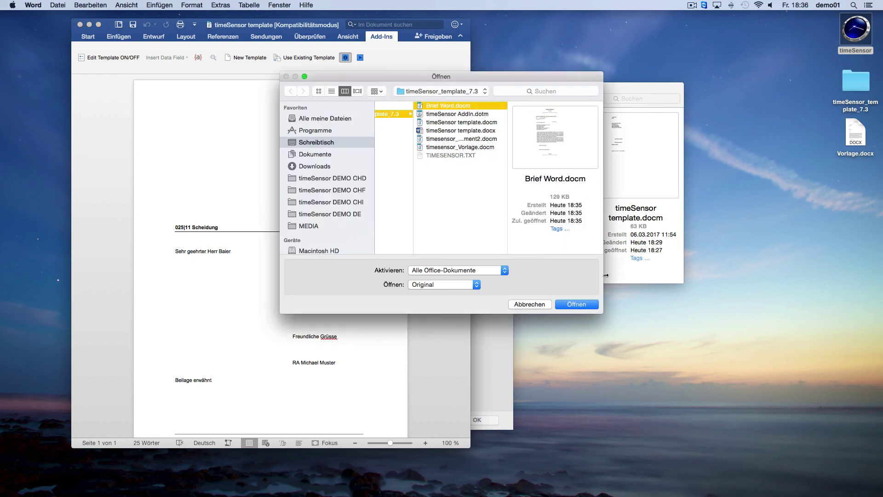
pyautogui.click(576, 304)
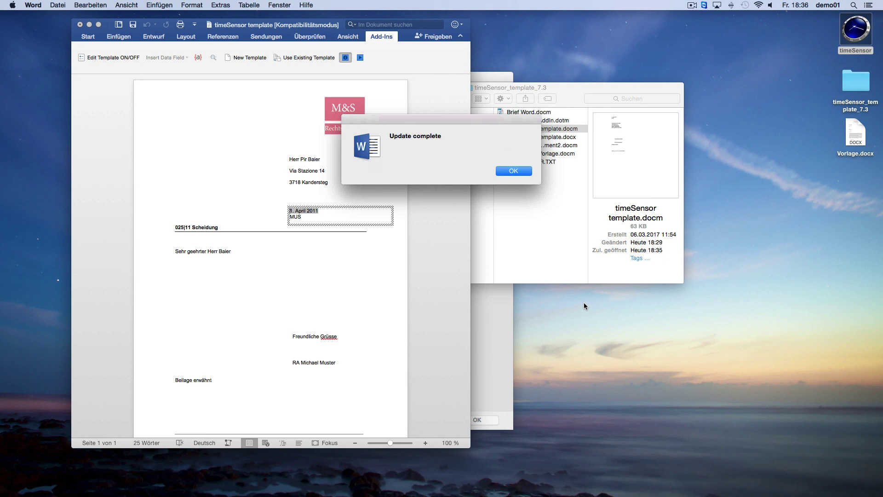
pyautogui.click(517, 171)
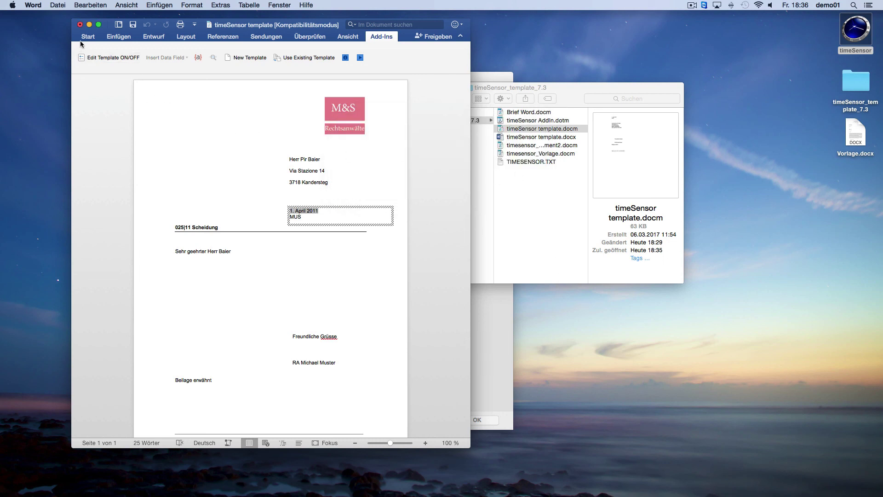
pyautogui.click(80, 24)
# Step: Rename Brief Word.docm in the template folder as Brief Word_updated.docm
pyautogui.click(358, 91)
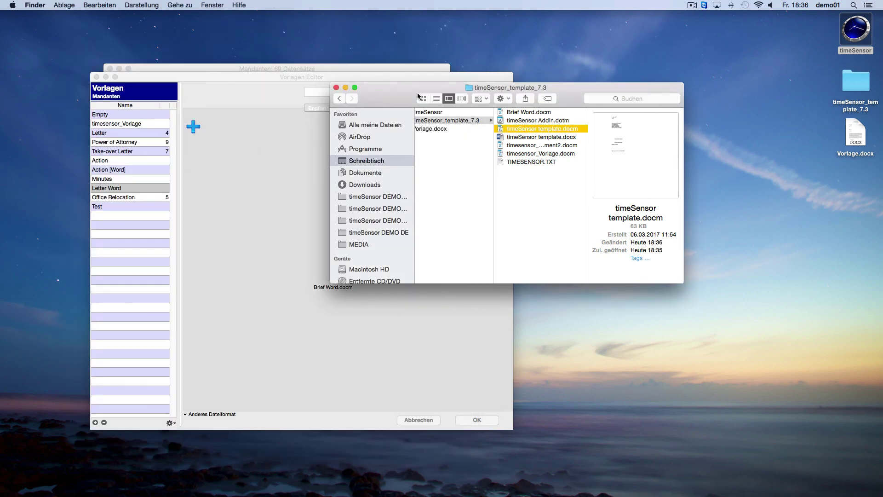
pyautogui.click(534, 113)
pyautogui.click(536, 114)
pyautogui.press('Right')
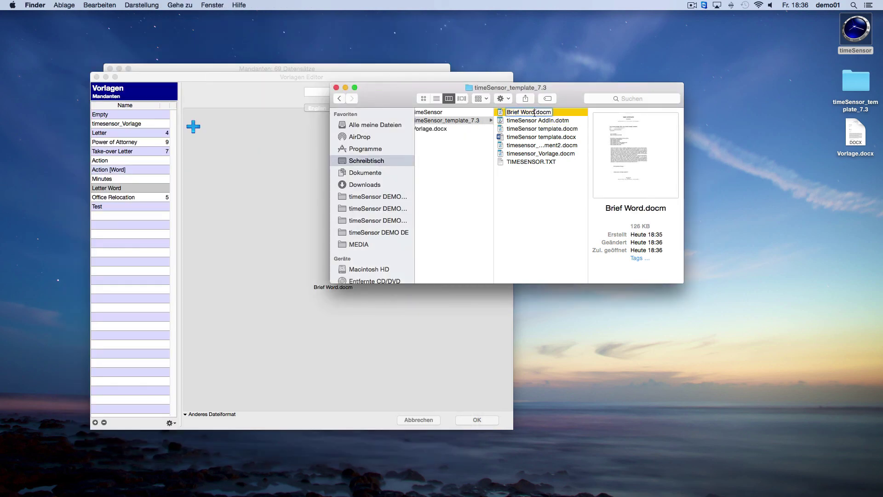
pyautogui.write('_updated')
pyautogui.press('Return')
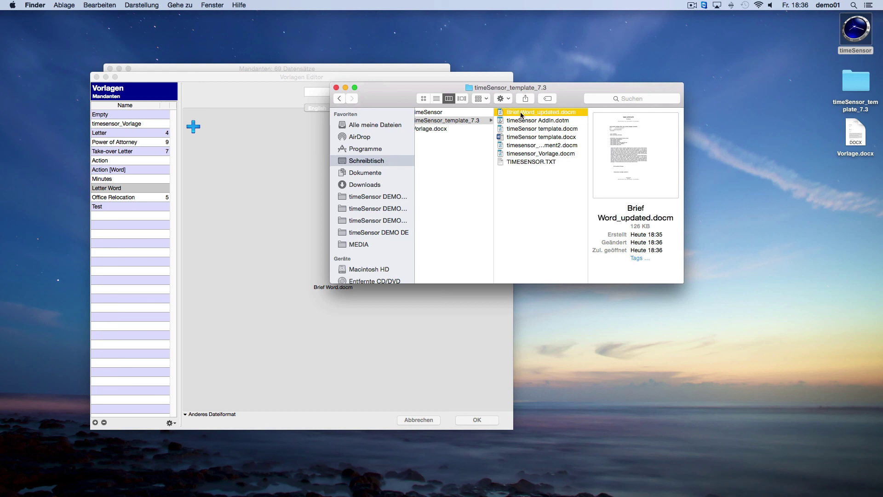
# Step: Replace the English file of the Letter Word template with Brief Word_updated.docm and save the template
pyautogui.hscroll(1, 502, 115)
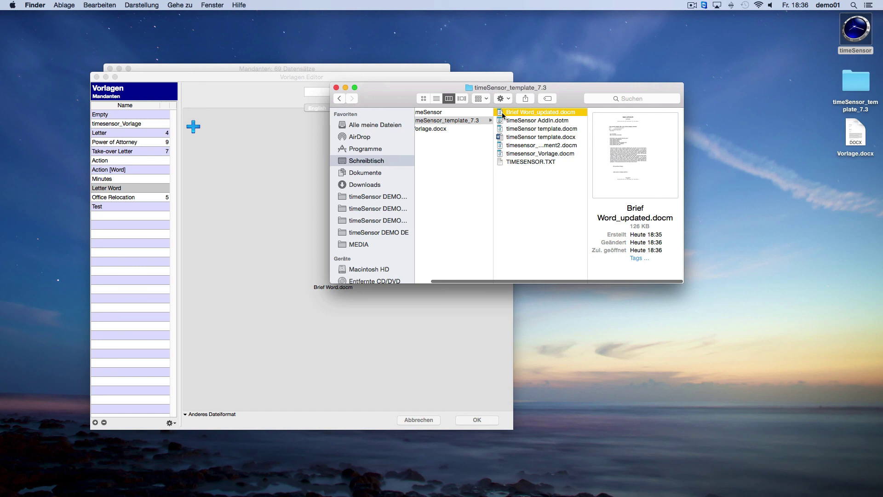
pyautogui.moveTo(502, 115); pyautogui.dragTo(306, 288)
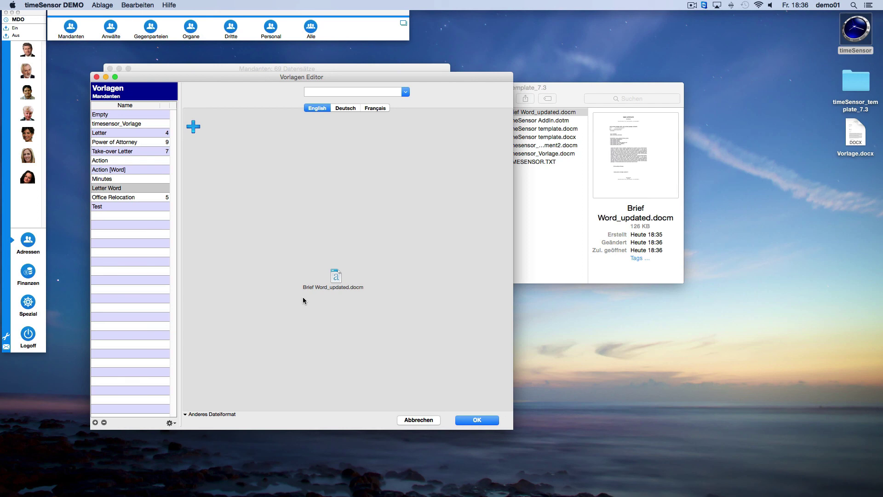
pyautogui.click(478, 420)
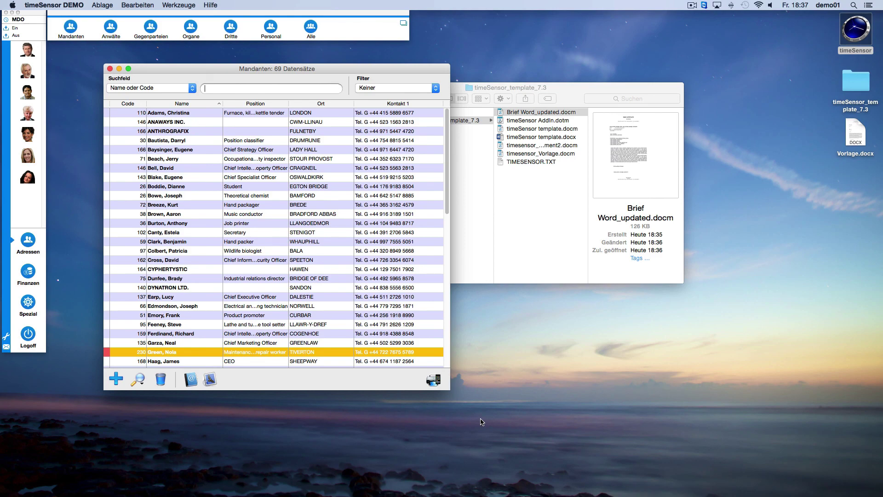